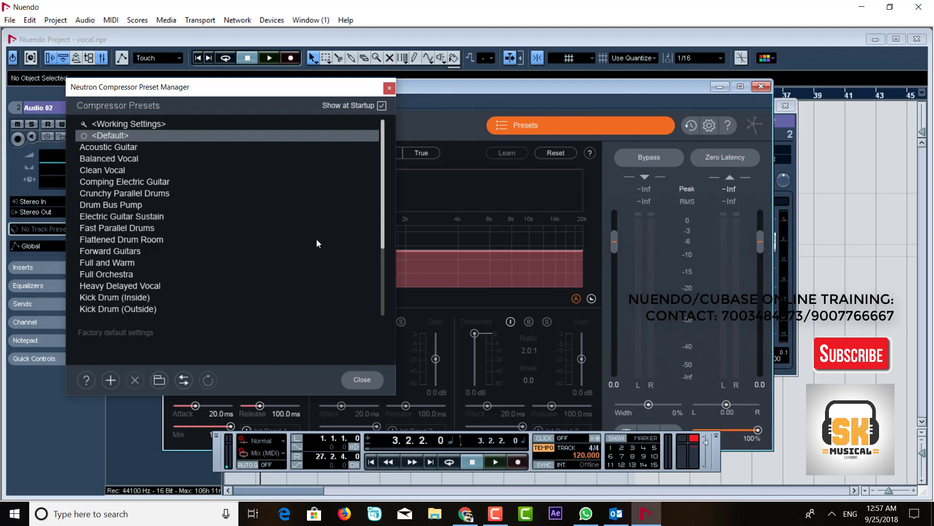
# Close the Neutron compressor's preset manager and its plug-in window
pyautogui.click(390, 90)
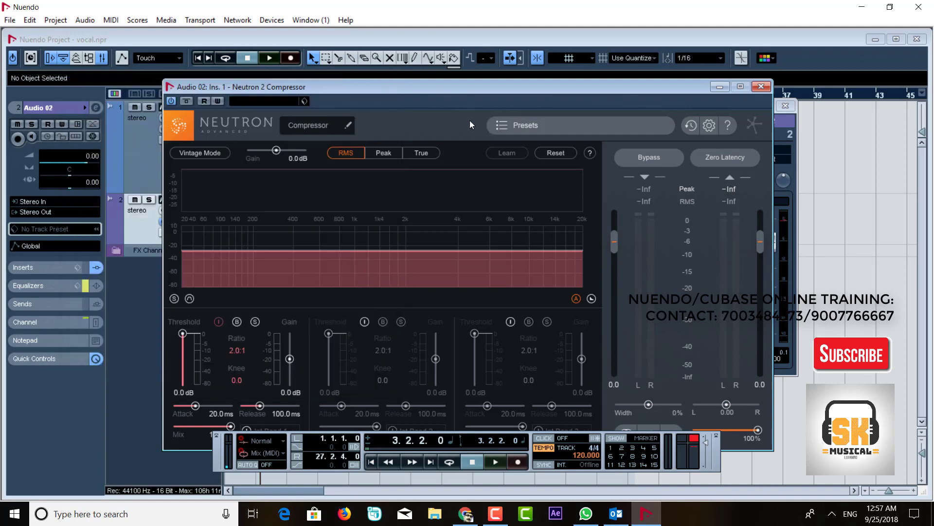
pyautogui.click(761, 86)
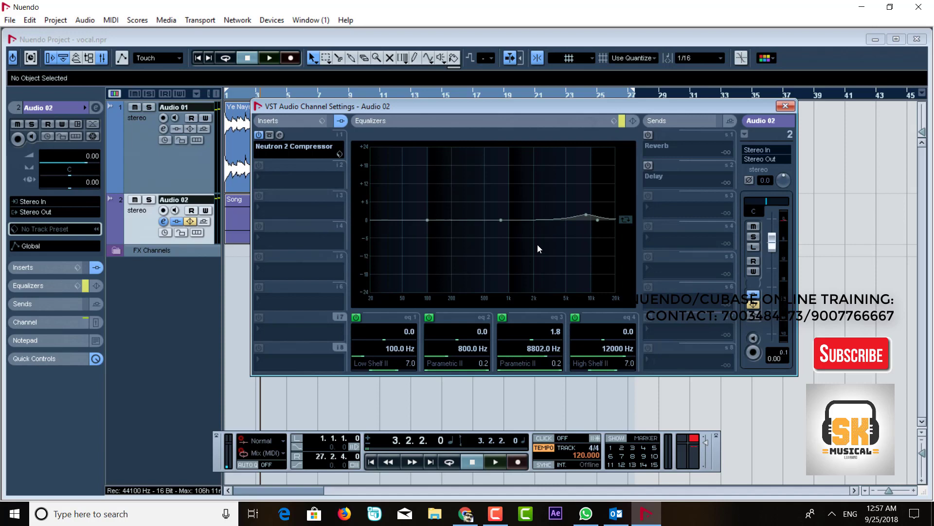
# Try the RoomWorks reverb in Audio 02's second insert slot and clear the slot again
pyautogui.click(278, 185)
pyautogui.moveTo(282, 183)
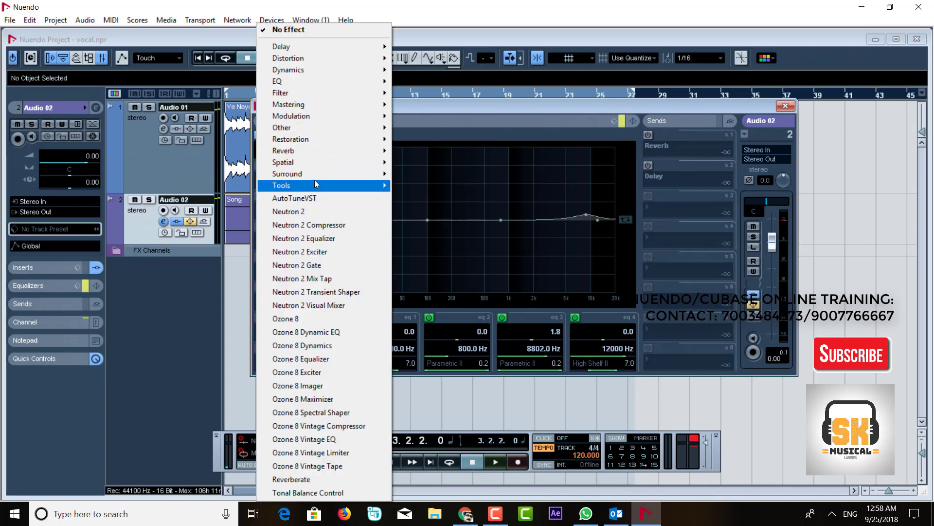
pyautogui.moveTo(362, 153)
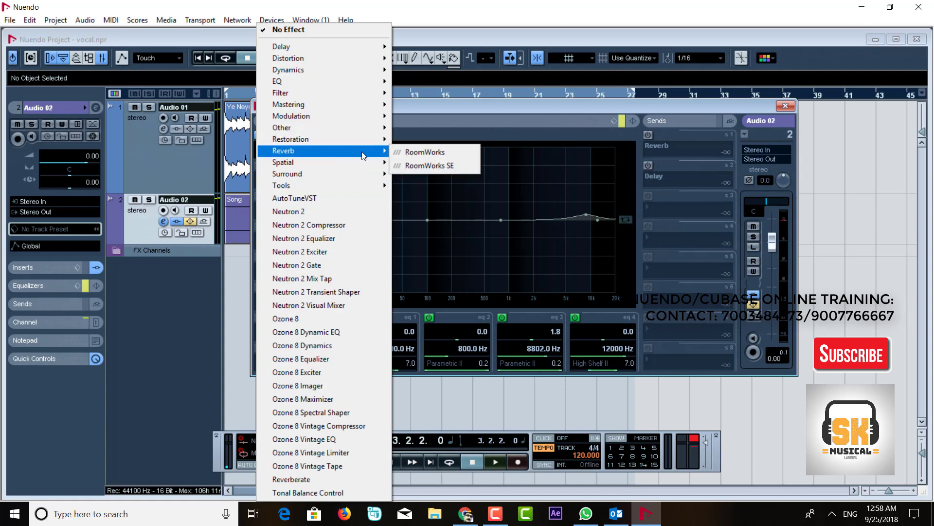
pyautogui.click(417, 151)
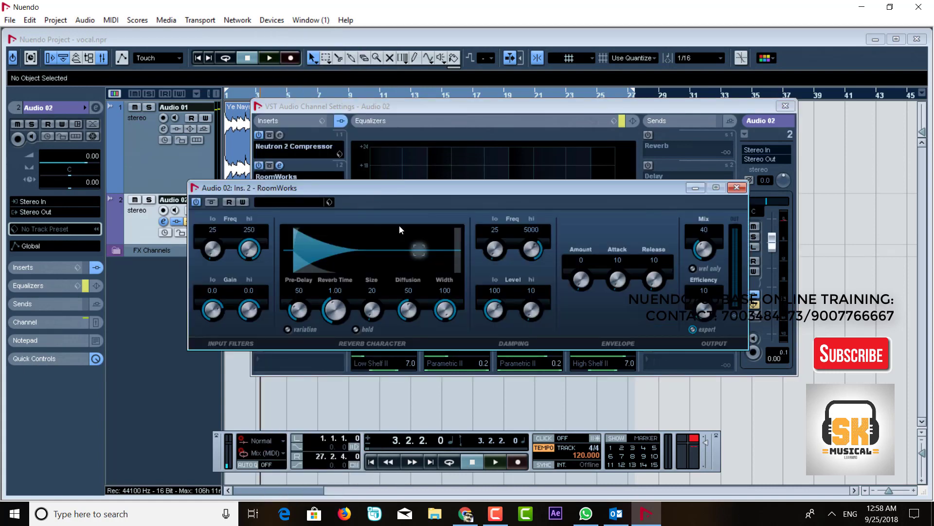
pyautogui.click(737, 187)
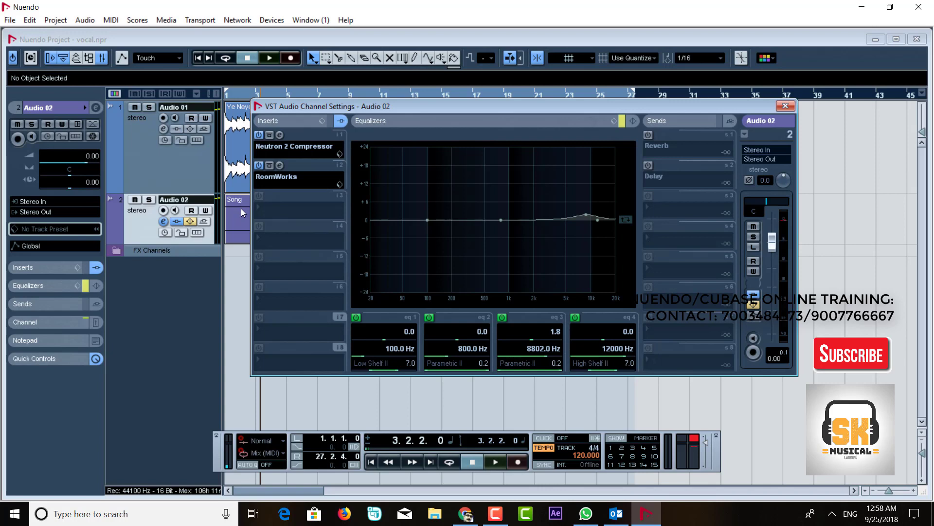
pyautogui.click(279, 181)
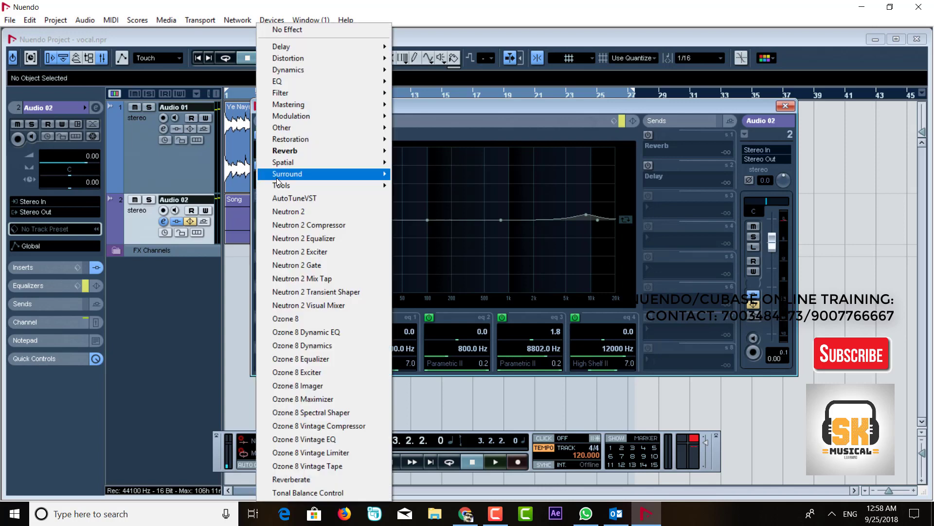
pyautogui.click(287, 29)
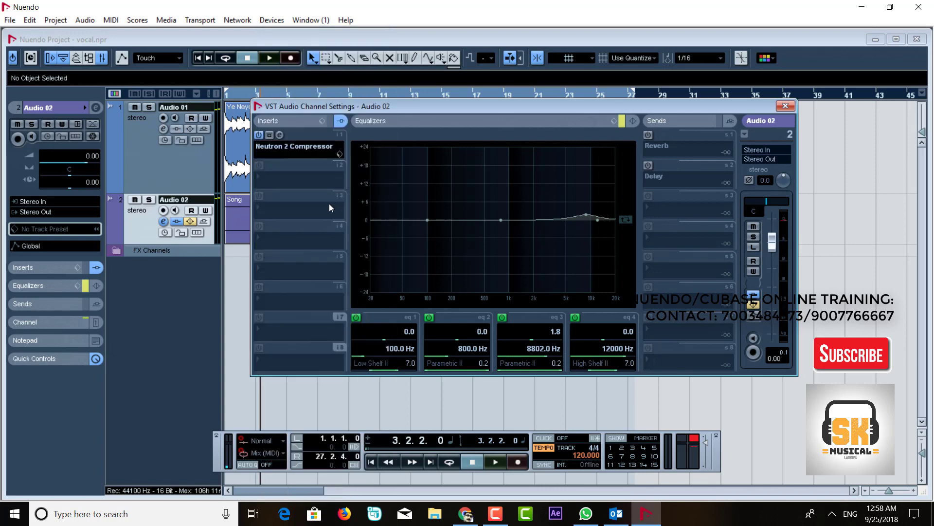
# Load the Limiter dynamics effect into Audio 02's second insert slot and close its window
pyautogui.click(297, 181)
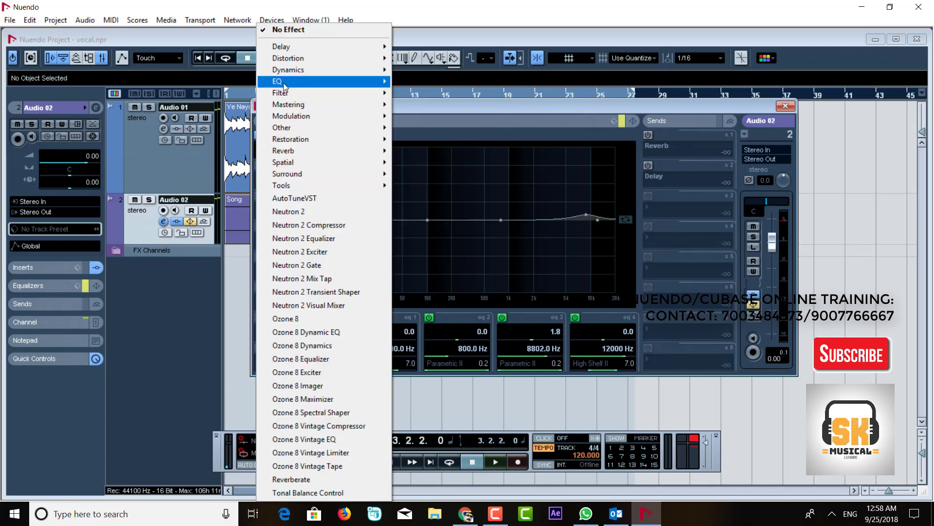
pyautogui.moveTo(303, 70)
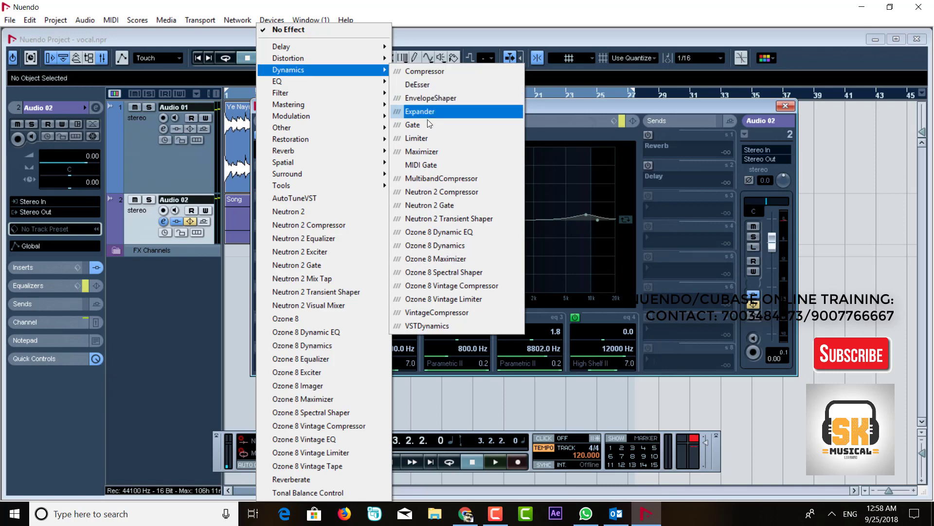
pyautogui.click(424, 140)
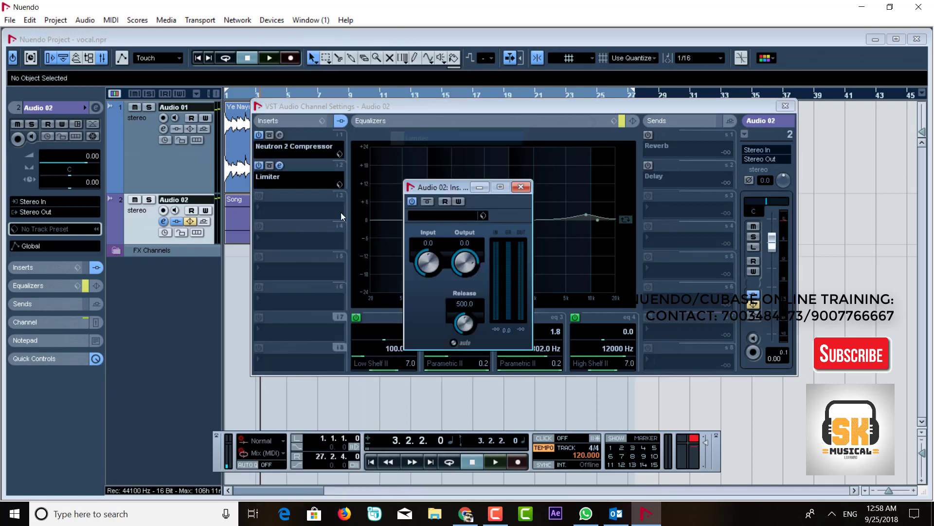
pyautogui.click(529, 184)
# Load the UV22HR mastering effect into Audio 02's third insert slot and close its window
pyautogui.click(290, 215)
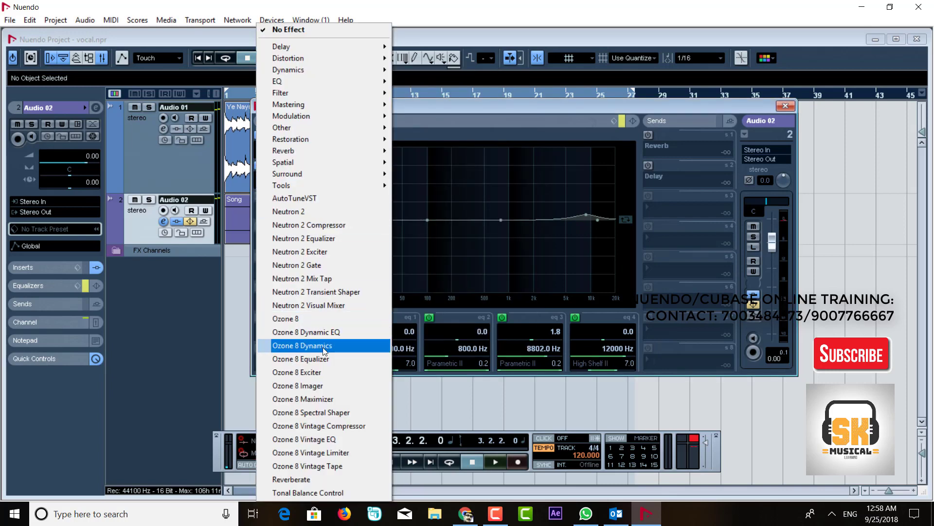
pyautogui.moveTo(318, 106)
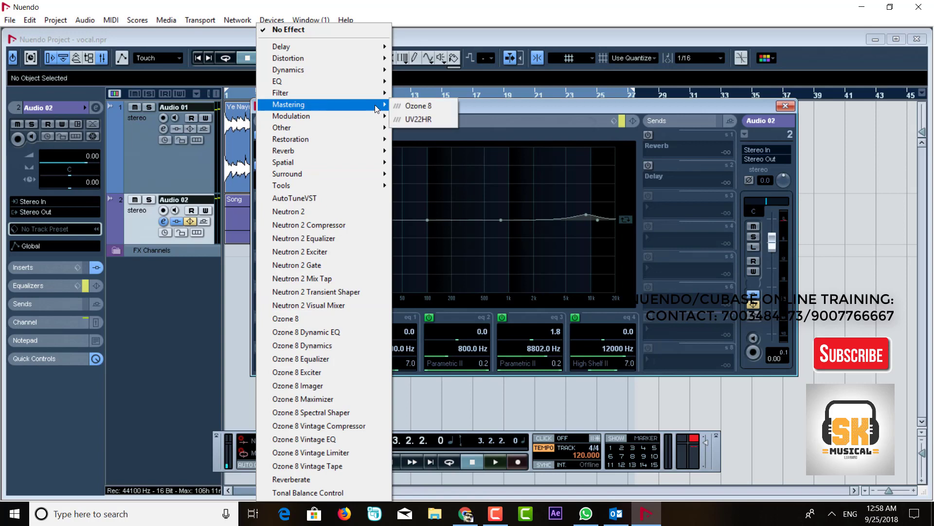
pyautogui.click(417, 118)
pyautogui.click(580, 224)
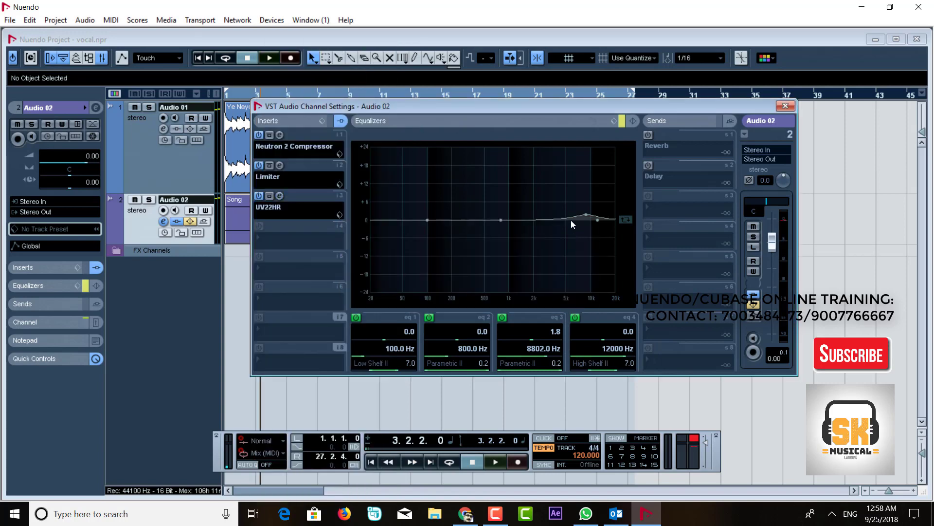
# Activate Audio 02's Reverb and Delay sends and raise the Reverb send level to about -10.95 dB
pyautogui.click(648, 135)
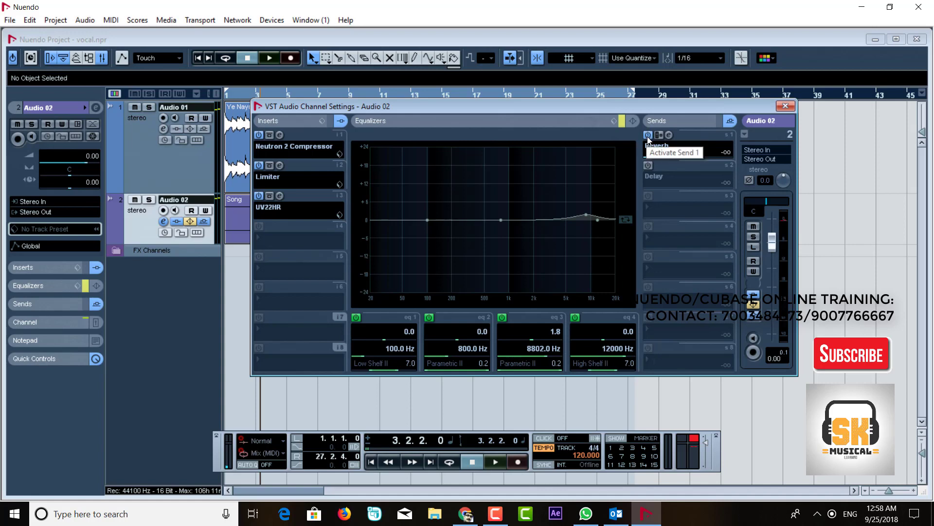
pyautogui.click(648, 165)
pyautogui.moveTo(646, 156); pyautogui.dragTo(683, 158)
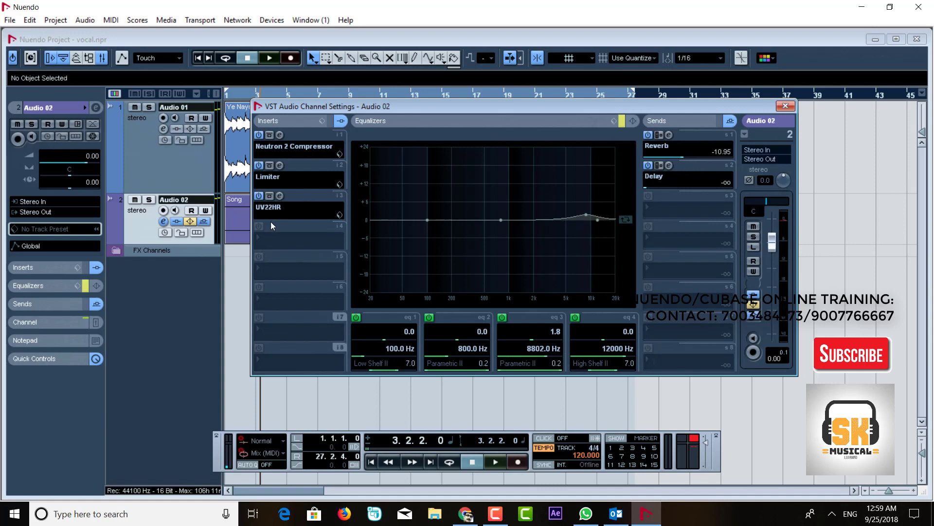
# Route Audio 01's first send to Reverb, activate it and set its level to about -24.47 dB
pyautogui.click(144, 140)
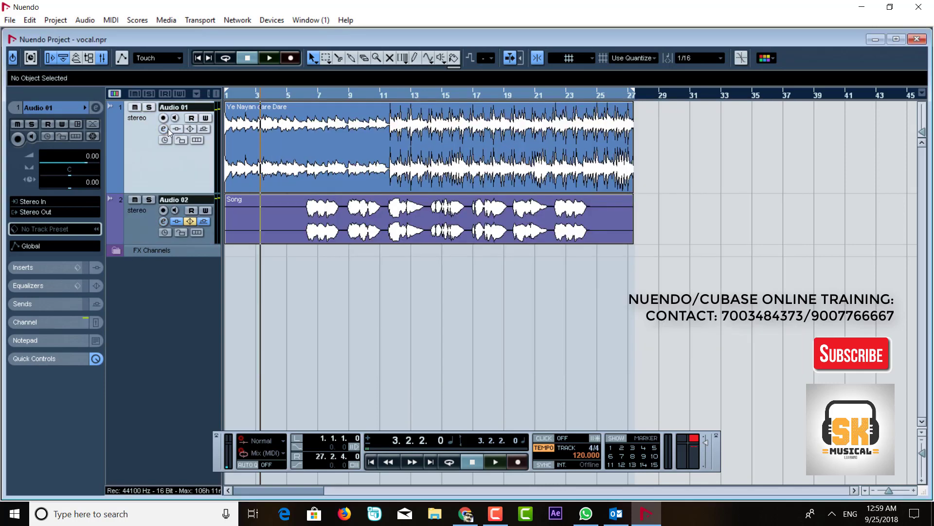
pyautogui.click(164, 129)
pyautogui.click(699, 148)
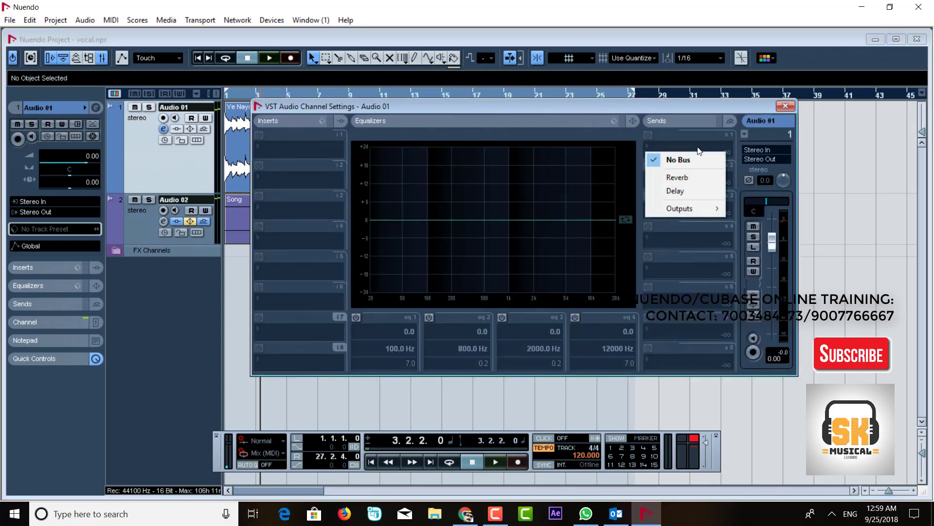
pyautogui.click(692, 183)
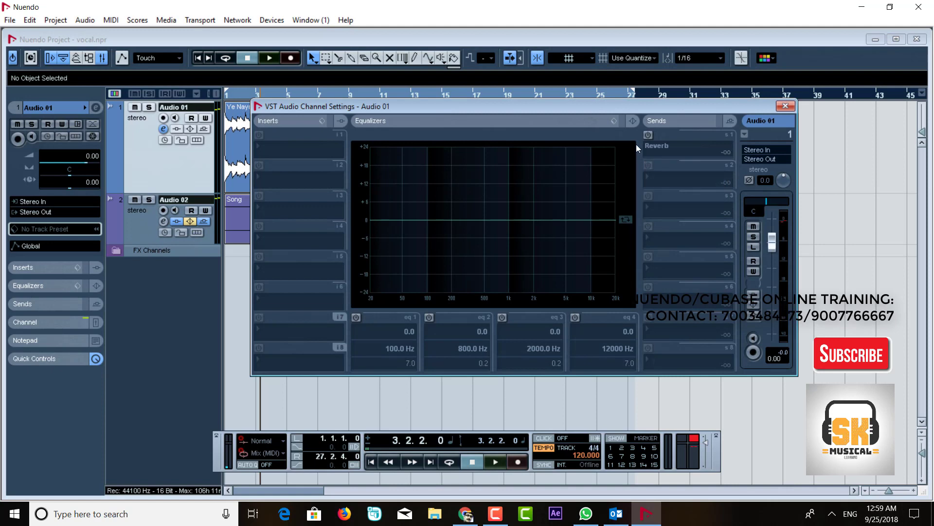
pyautogui.click(648, 135)
pyautogui.moveTo(646, 156); pyautogui.dragTo(661, 156)
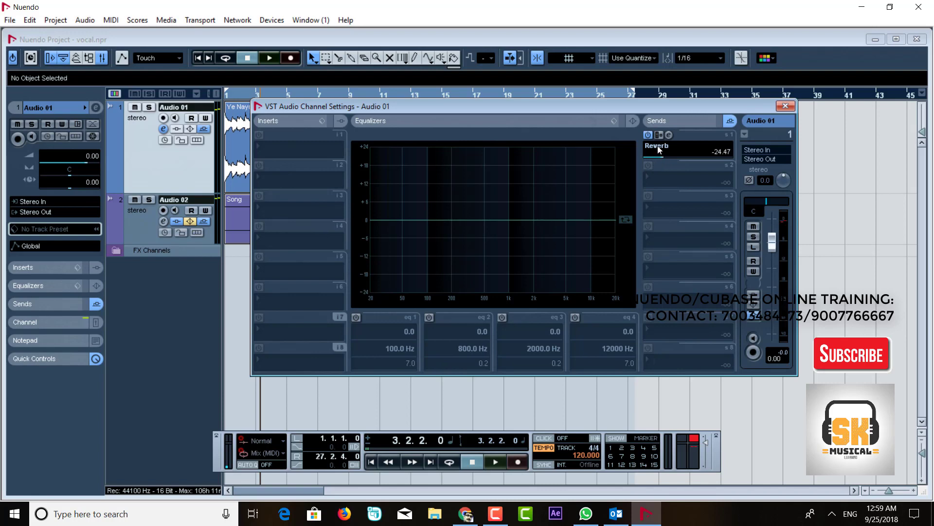
# Set Audio 01's first send back to No Bus and close its channel settings
pyautogui.click(660, 152)
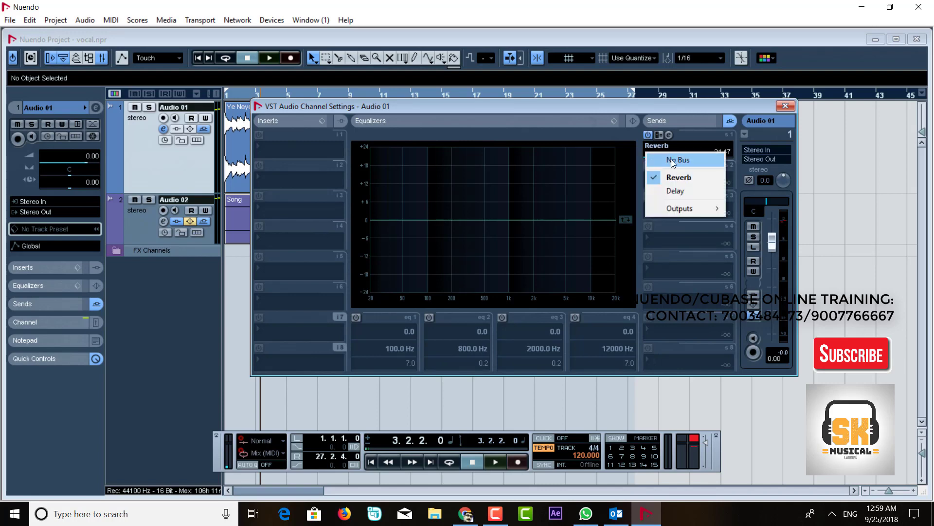
pyautogui.click(675, 154)
pyautogui.click(793, 107)
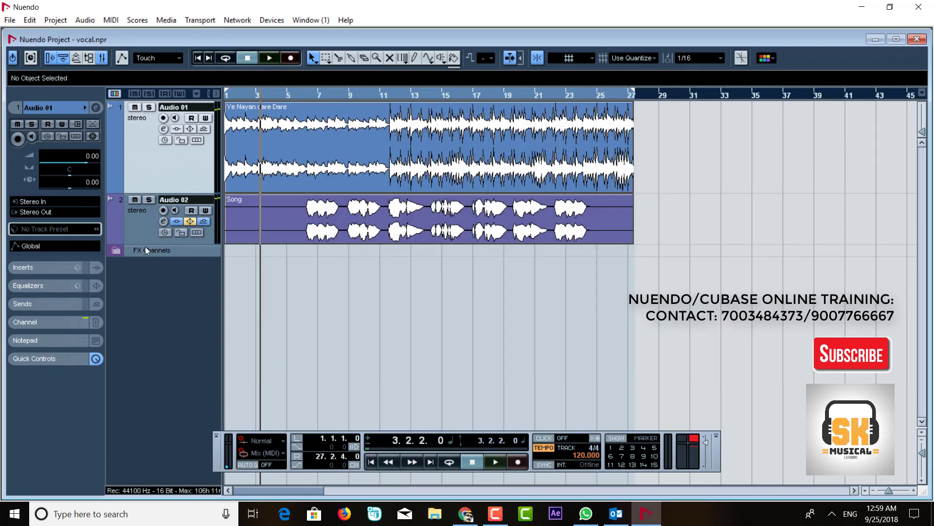
# Open Audio 02's channel settings and turn off the equalizer bypass
pyautogui.click(127, 217)
pyautogui.click(164, 221)
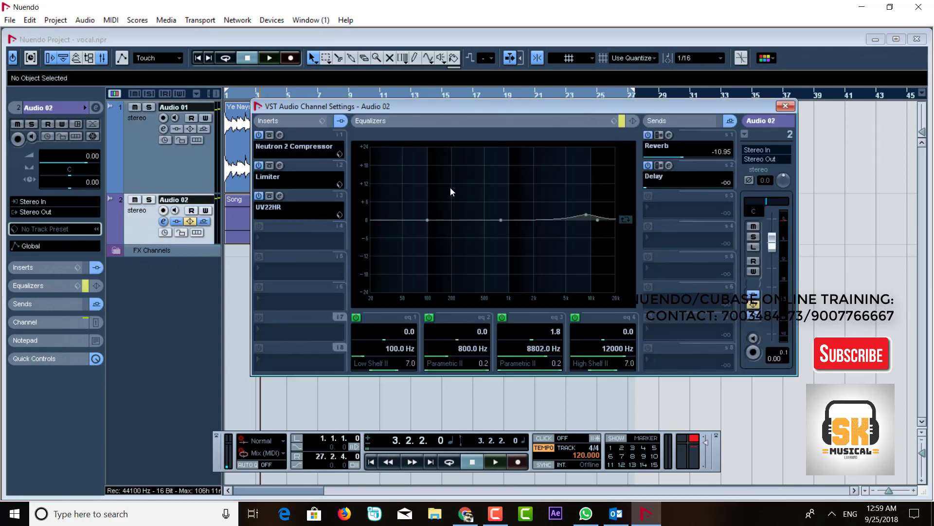
pyautogui.click(621, 122)
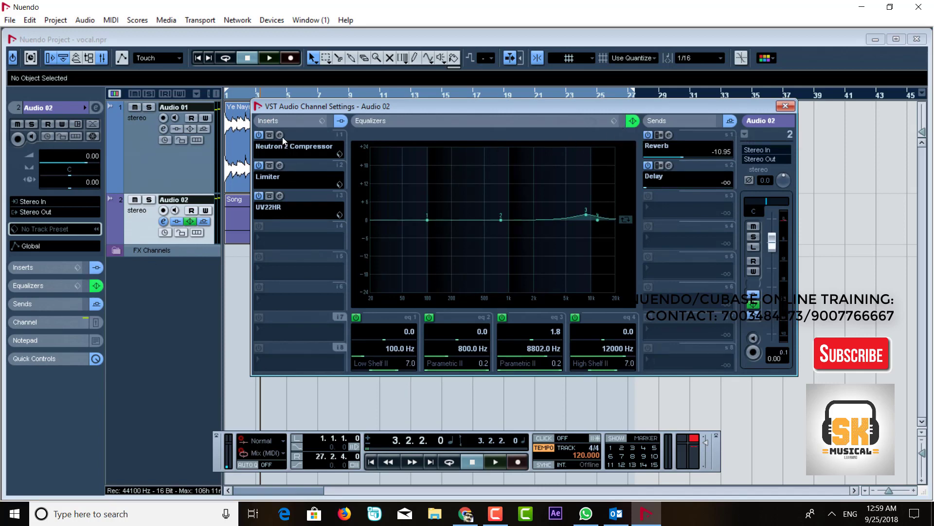
# Start playback just before the vocal begins and bring Audio 02's channel settings back up, moved clear of the early bars
pyautogui.moveTo(319, 108); pyautogui.dragTo(404, 131)
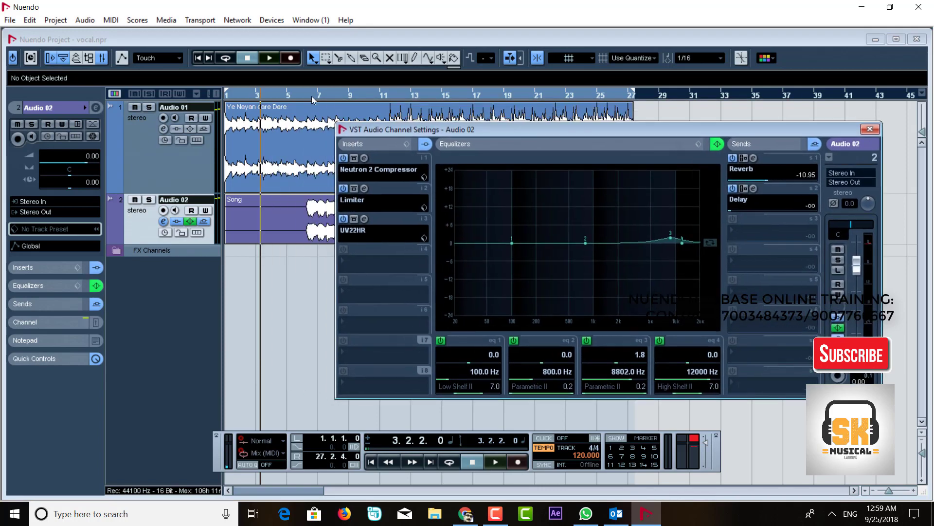
pyautogui.doubleClick(298, 95)
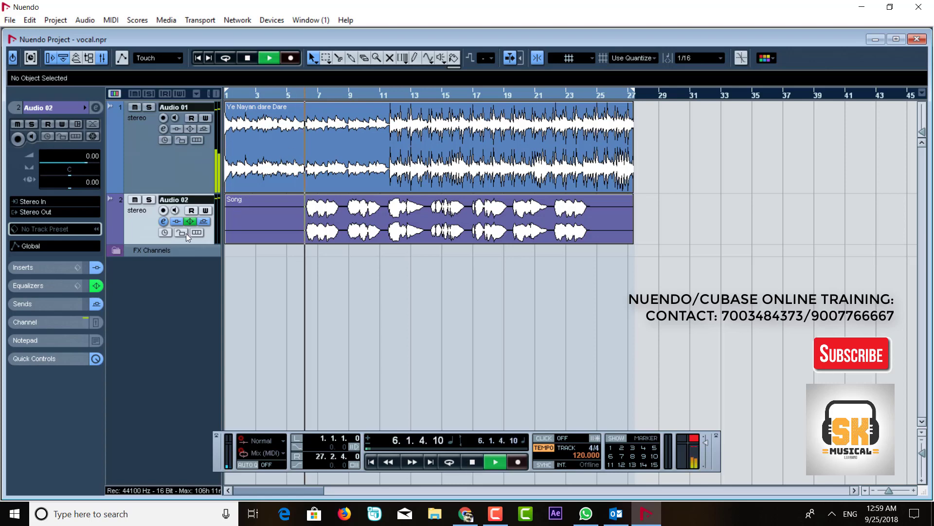
pyautogui.click(164, 221)
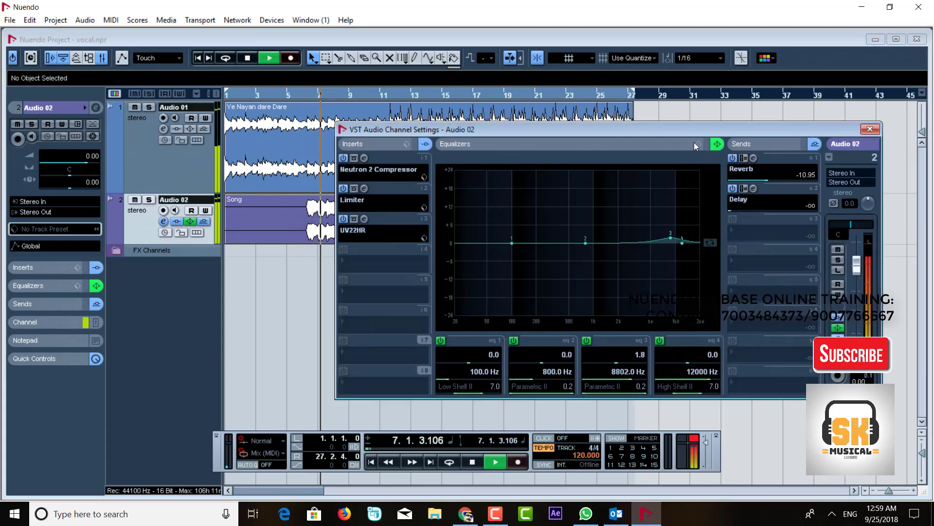
# Check the Reverb send's RoomWorks settings and move Audio 02's third EQ band to about 6928 Hz with 2.0 dB gain
pyautogui.click(754, 158)
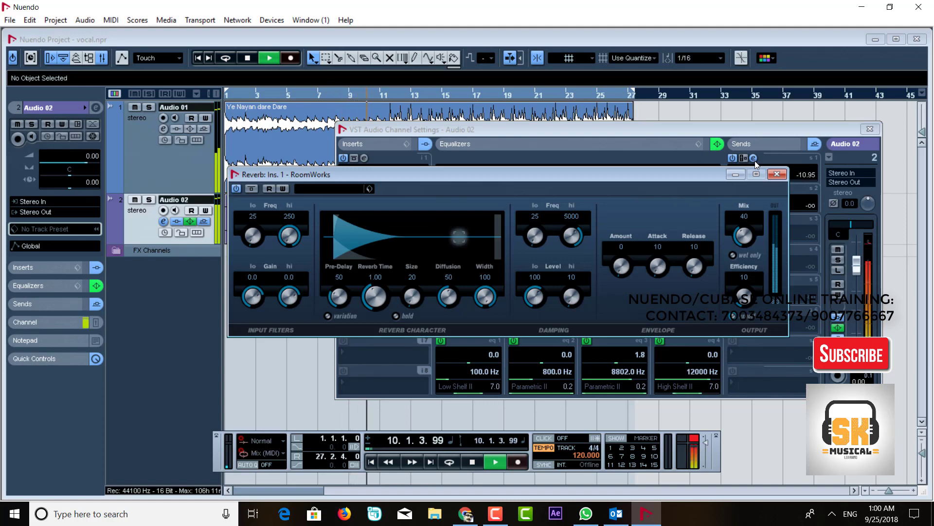
pyautogui.click(777, 174)
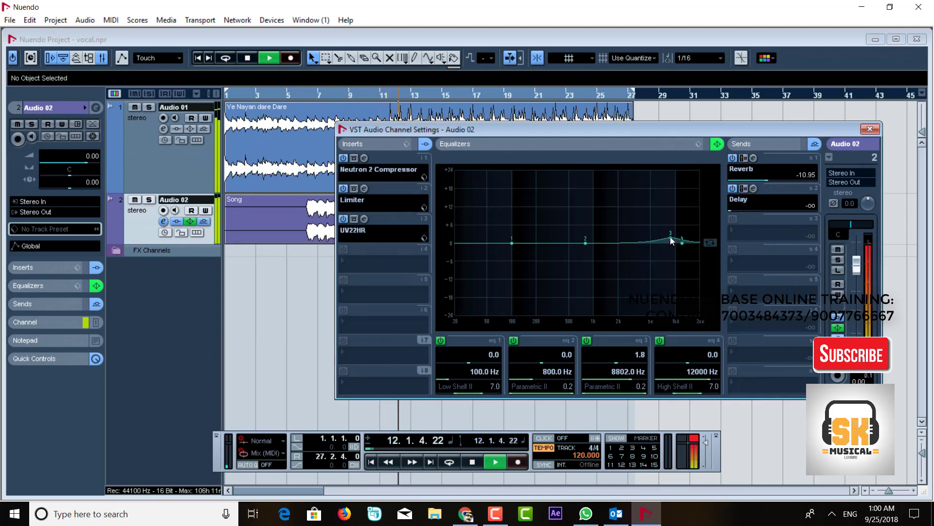
pyautogui.moveTo(666, 238); pyautogui.dragTo(664, 237)
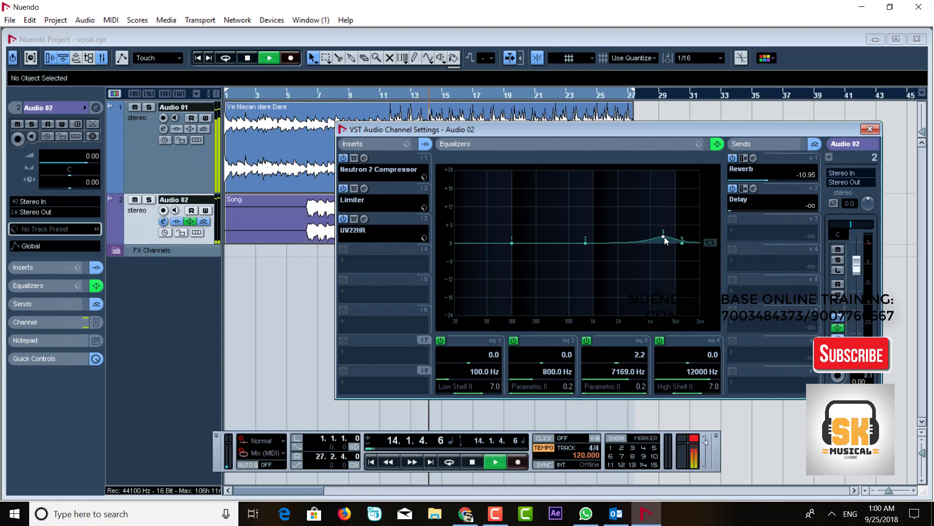
pyautogui.moveTo(665, 240); pyautogui.dragTo(662, 241)
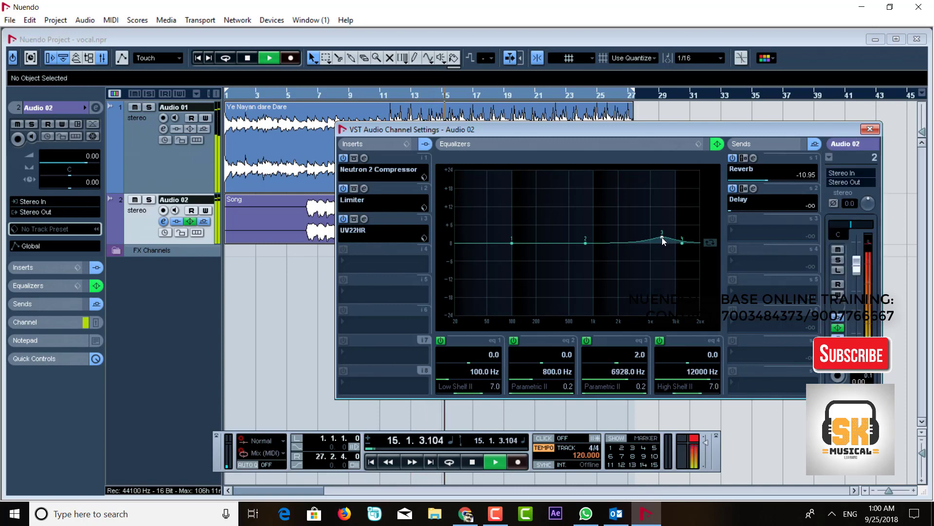
# Check Audio 02's Limiter and Reverb send effect, and raise the Reverb send level to about -4.48 dB
pyautogui.click(367, 198)
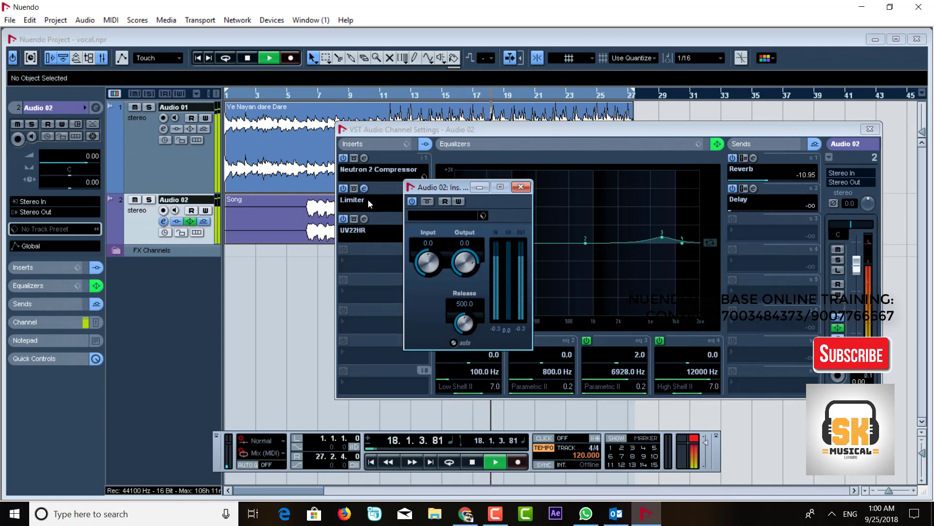
pyautogui.click(520, 187)
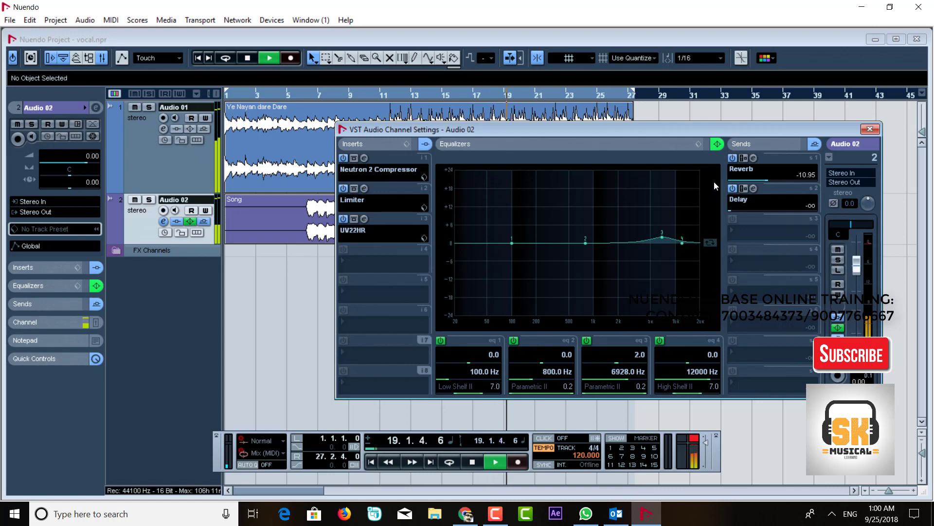
pyautogui.click(752, 158)
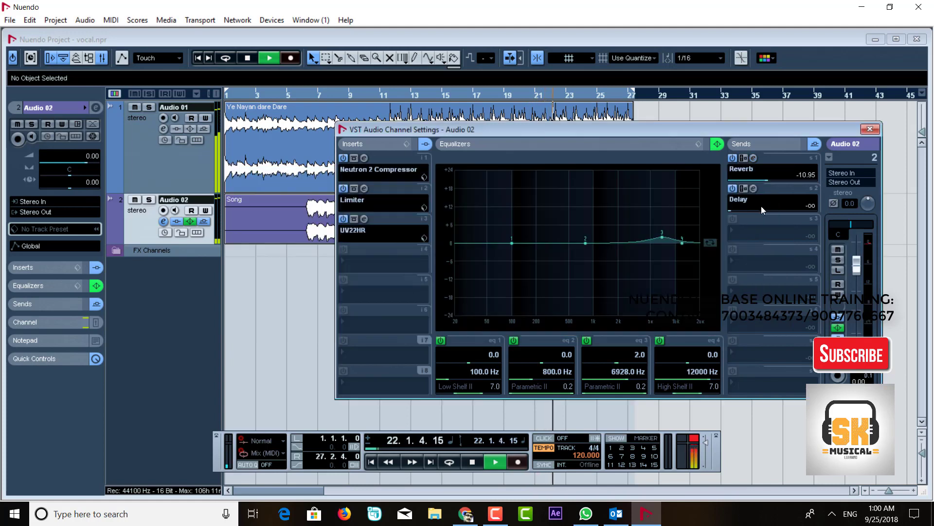
pyautogui.click(777, 174)
pyautogui.moveTo(766, 179); pyautogui.dragTo(781, 179)
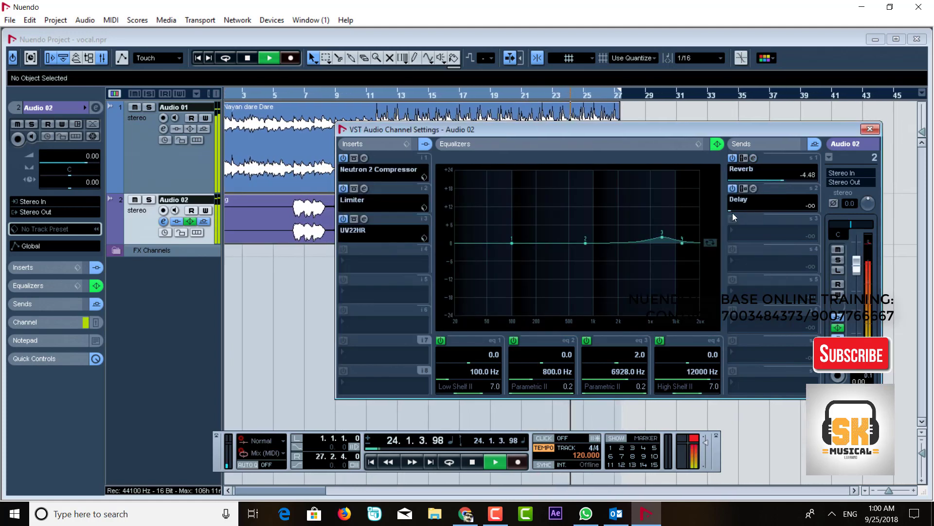
# Raise Audio 02's Delay send level to about -25.76 dB and restart playback before the vocal with cycle turned on
pyautogui.moveTo(731, 212); pyautogui.dragTo(742, 212)
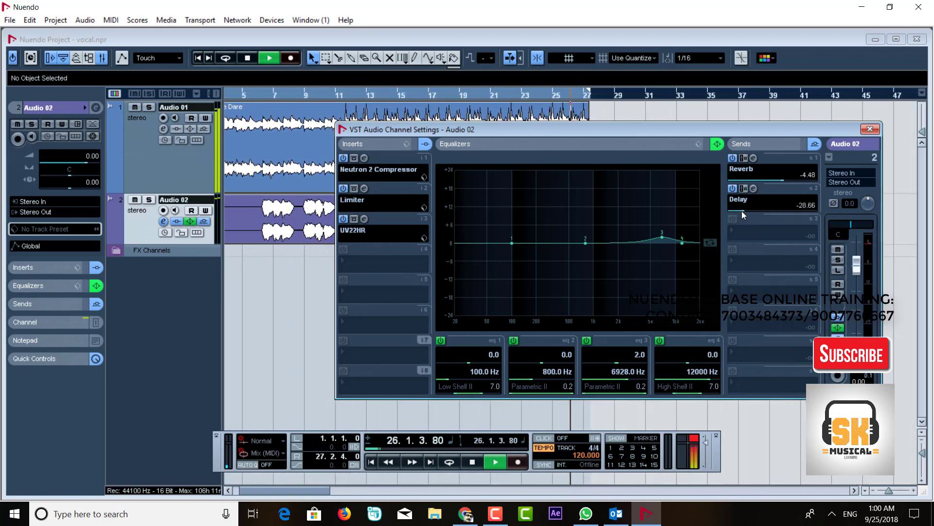
pyautogui.moveTo(742, 212); pyautogui.dragTo(743, 211)
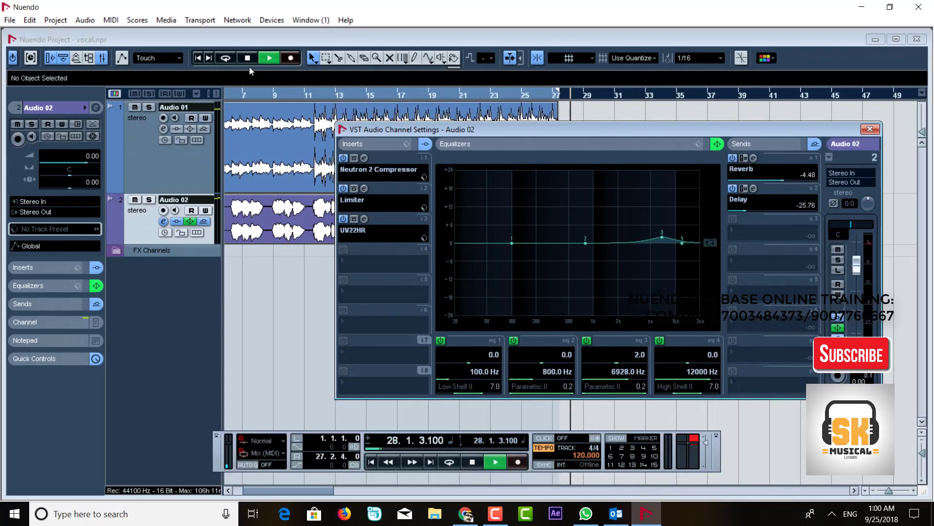
pyautogui.click(249, 57)
pyautogui.click(249, 56)
pyautogui.press('KP_Divide')
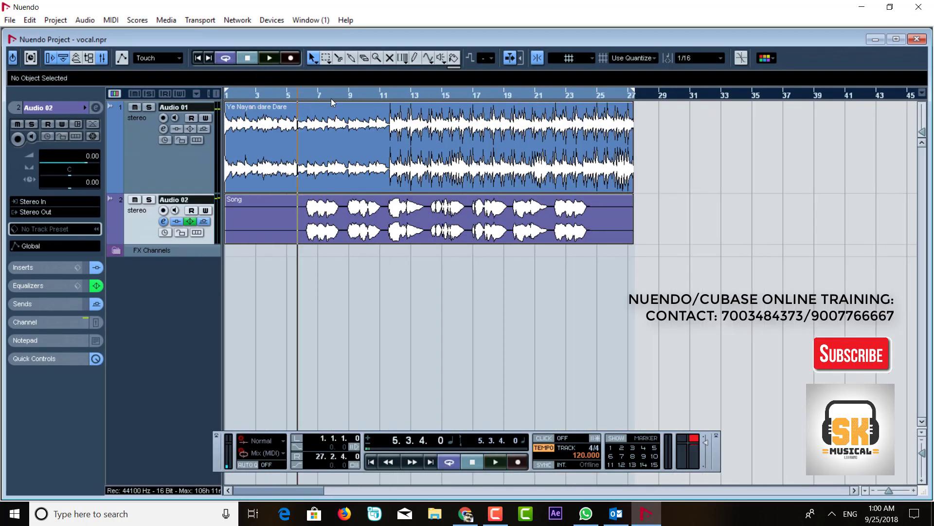
pyautogui.press('space')
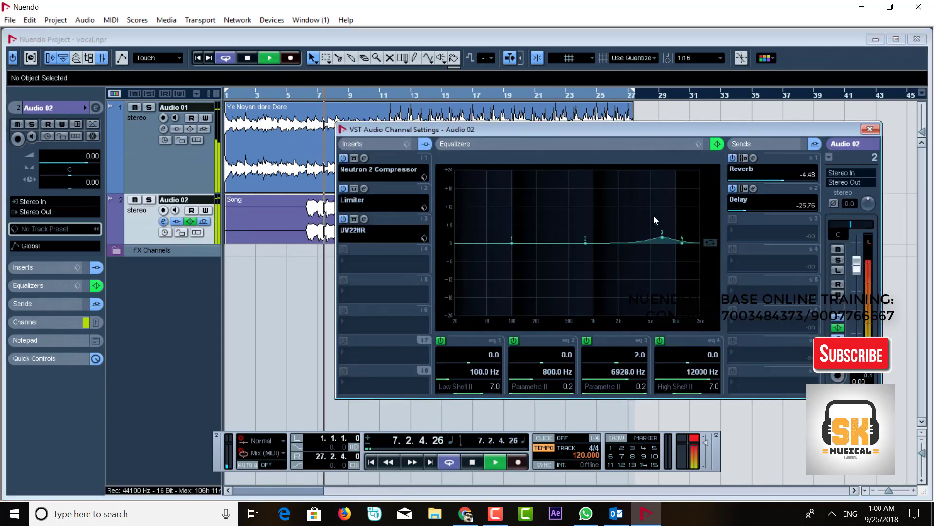
# Adjust the Delay send level to about -19.17 dB while listening to the vocal, and stop playback
pyautogui.moveTo(744, 209); pyautogui.dragTo(753, 209)
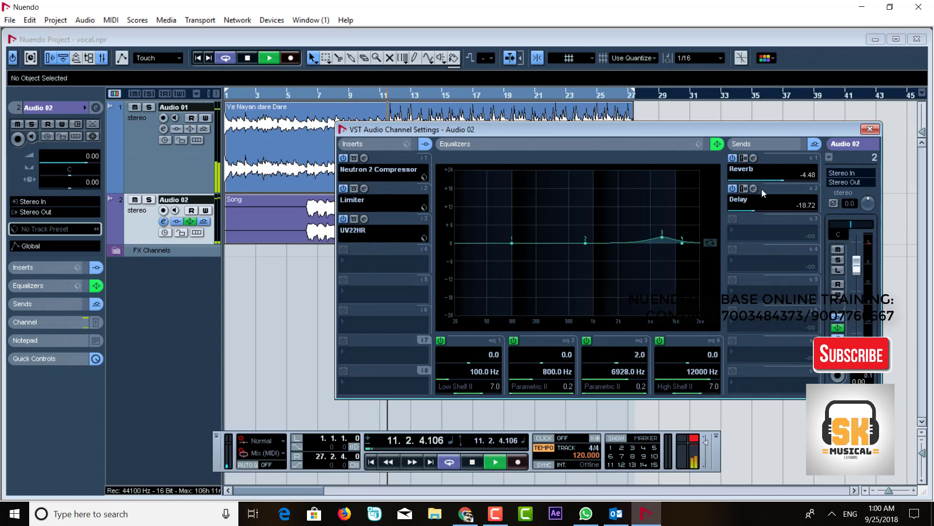
pyautogui.moveTo(755, 211); pyautogui.dragTo(751, 209)
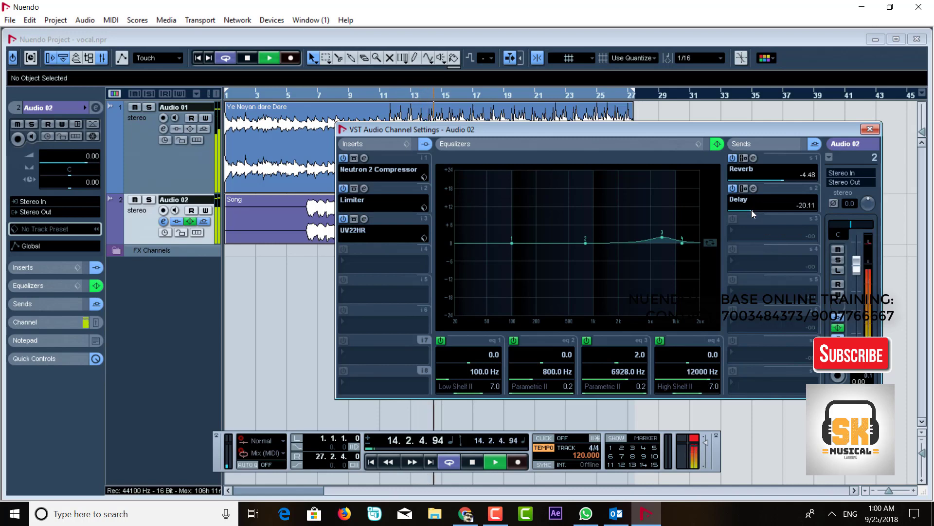
pyautogui.moveTo(753, 210); pyautogui.dragTo(755, 214)
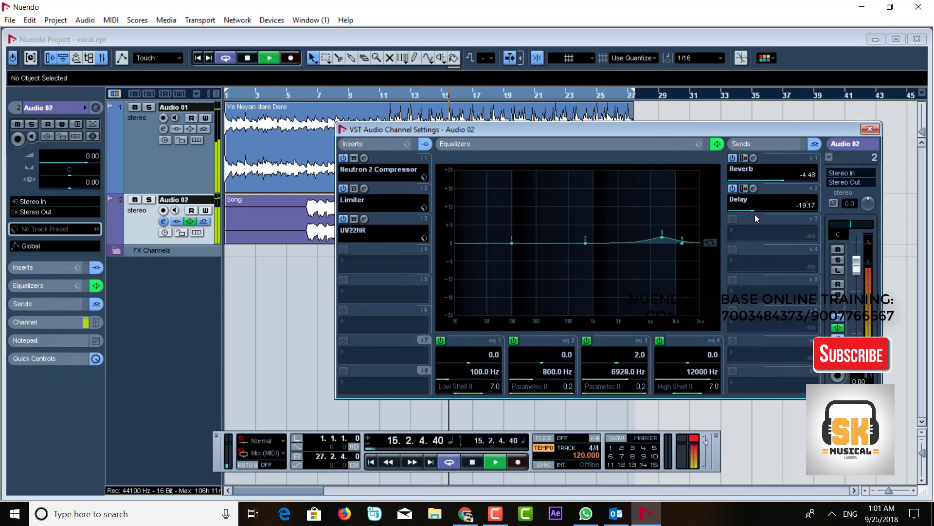
pyautogui.press('space')
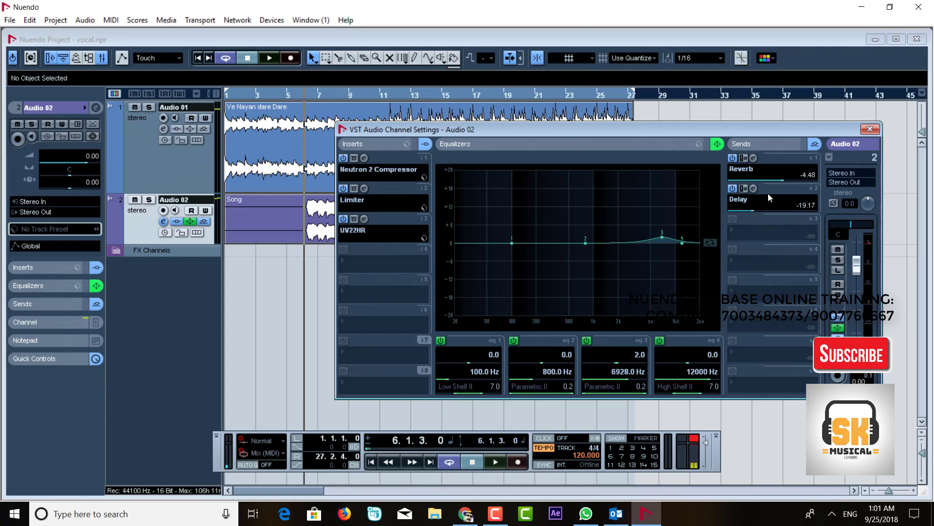
# Open the Delay send's StereoDelay effect and load the Sweet Vocal Delay preset
pyautogui.click(755, 189)
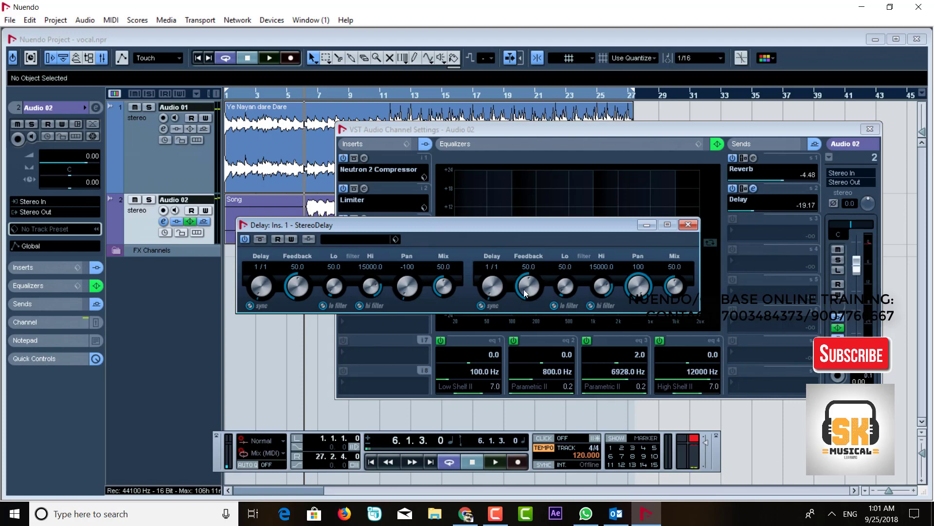
pyautogui.click(262, 269)
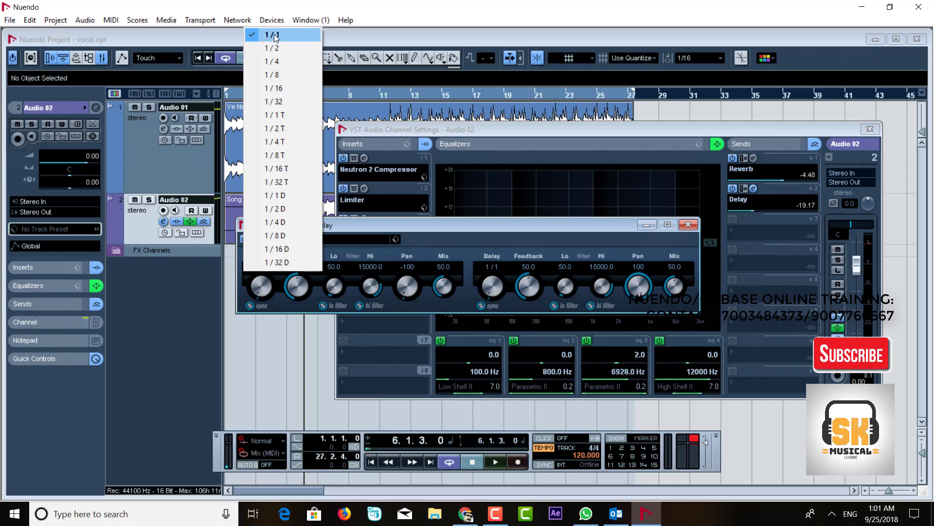
pyautogui.click(416, 228)
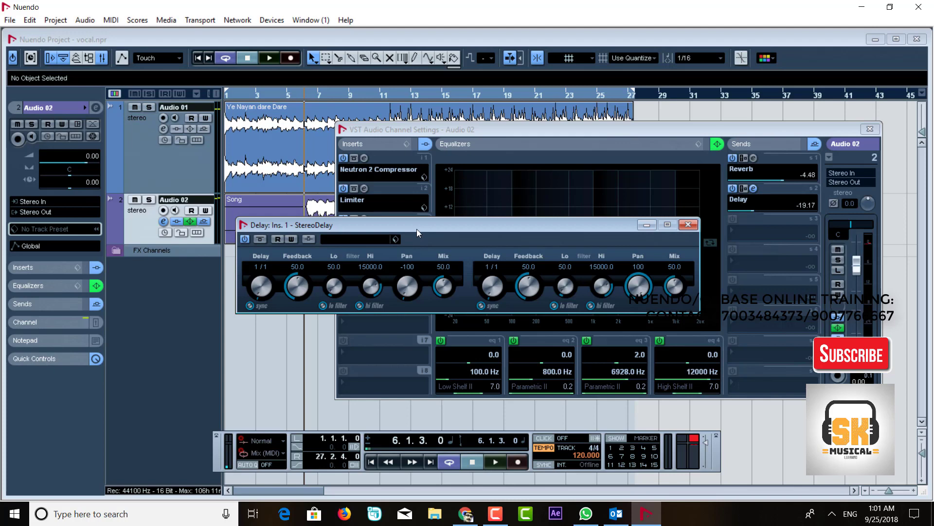
pyautogui.click(350, 240)
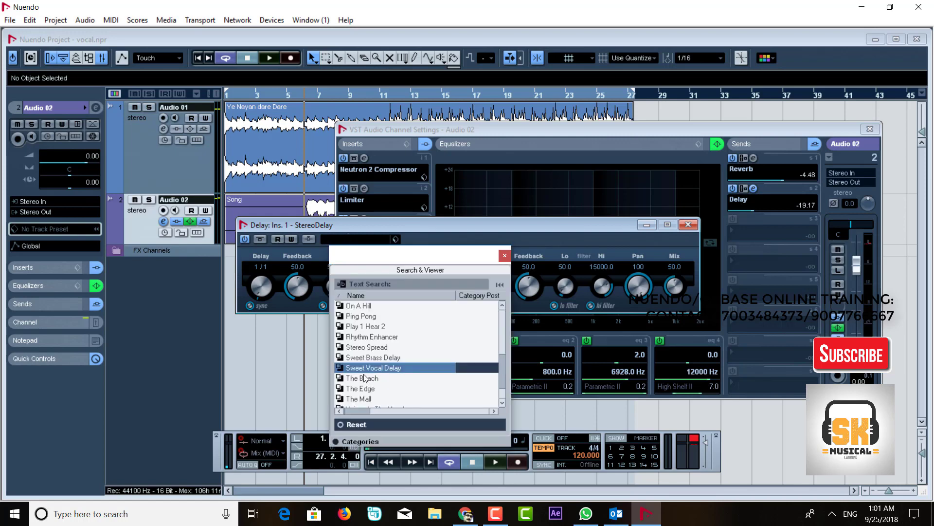
pyautogui.click(362, 359)
pyautogui.click(366, 368)
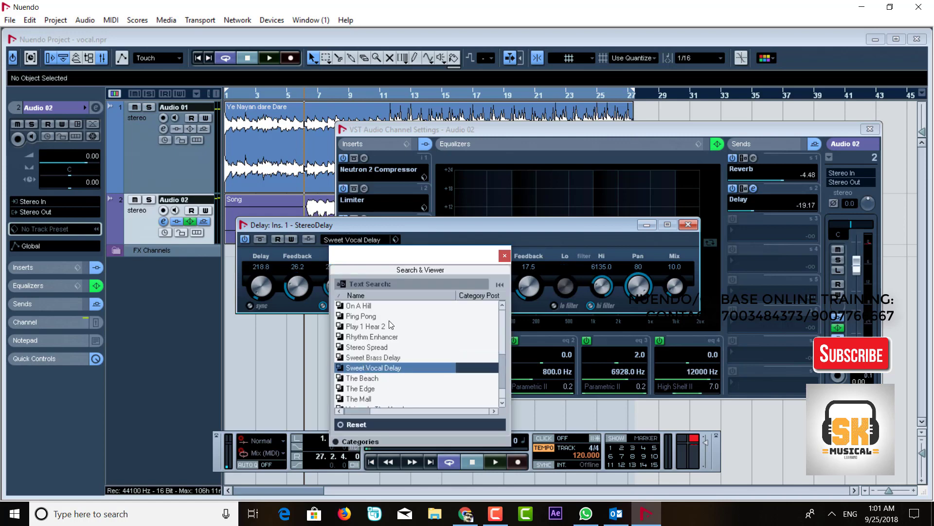
pyautogui.click(504, 256)
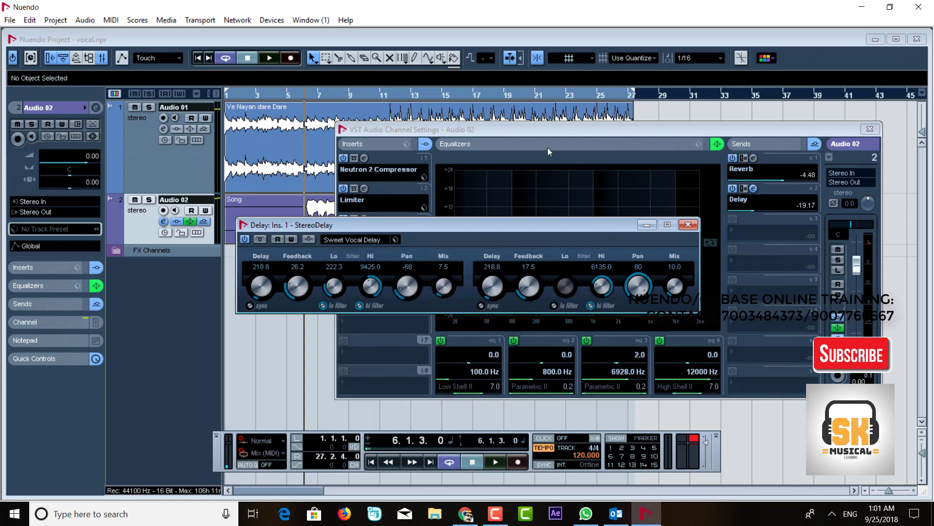
# Audition the delay preset and raise the StereoDelay feedback to 50.0 on the first delay and 40.7 on the second
pyautogui.press('space')
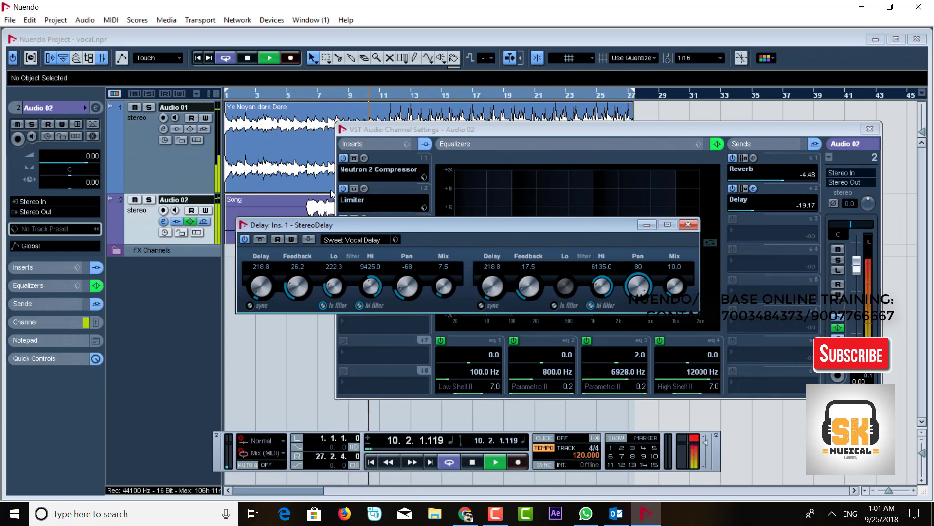
pyautogui.press('space')
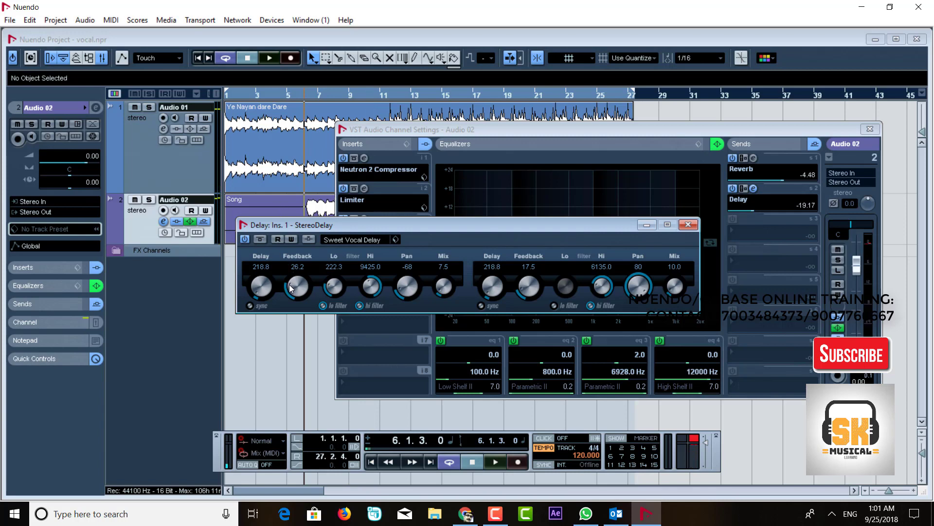
pyautogui.moveTo(289, 284); pyautogui.dragTo(298, 279)
pyautogui.press('space')
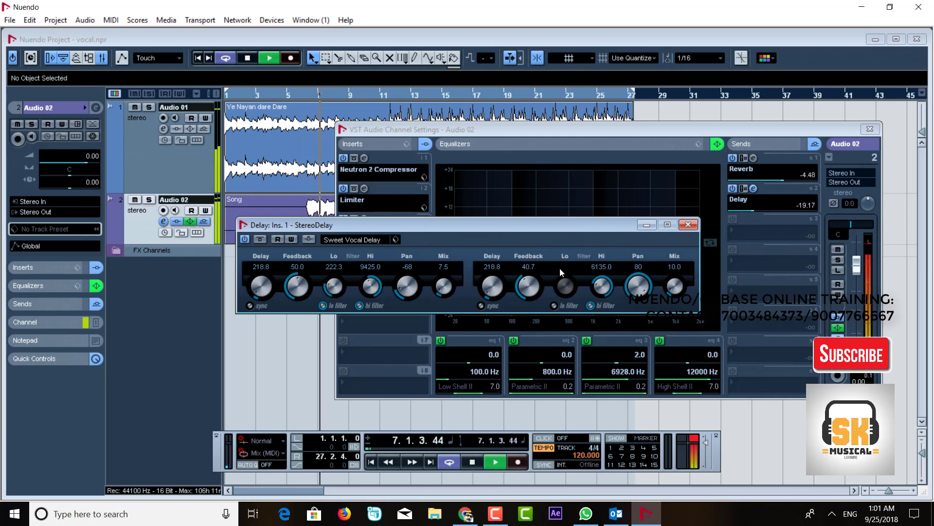
# Raise the Delay send level to about -6.45 dB and replay the vocal from bar 6
pyautogui.moveTo(753, 211); pyautogui.dragTo(778, 210)
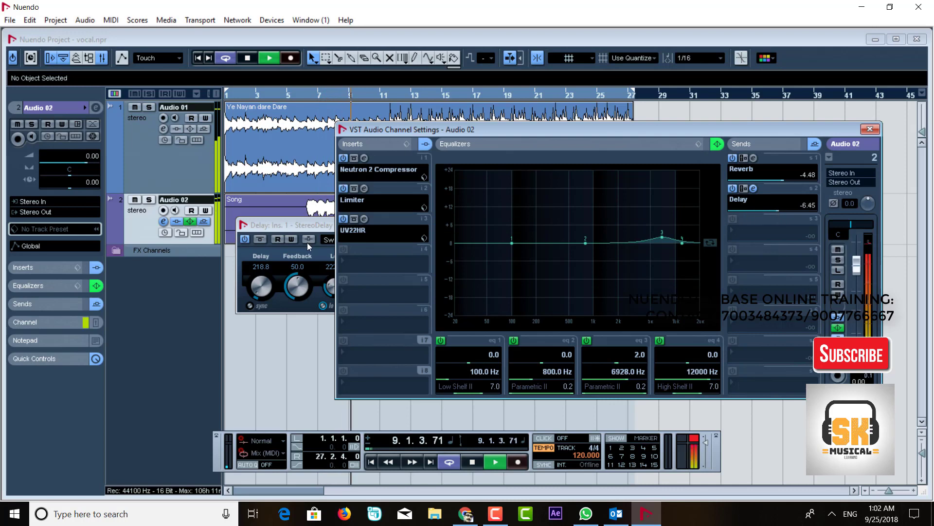
pyautogui.press('space')
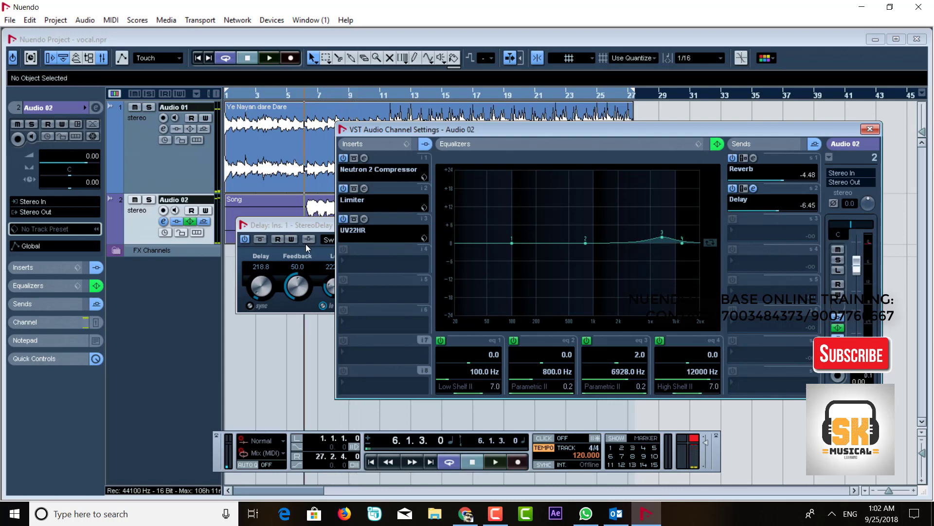
pyautogui.press('space')
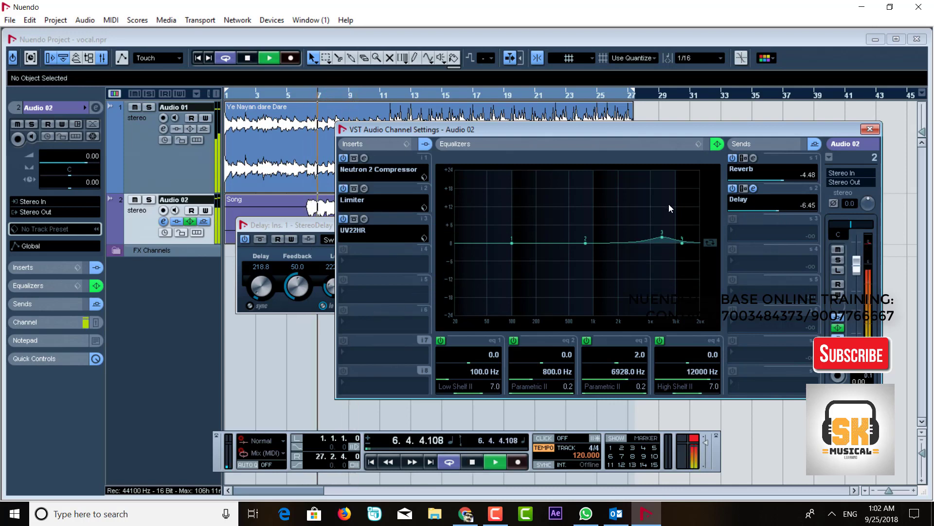
pyautogui.moveTo(480, 122)
pyautogui.mouseDown()
pyautogui.moveTo(501, 153)
pyautogui.moveTo(480, 124)
pyautogui.mouseUp()
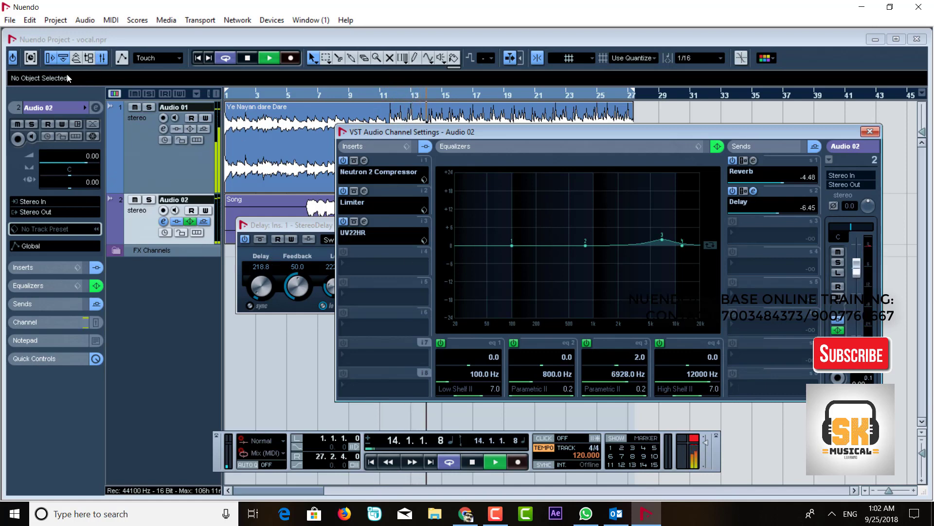
# Lower Audio 02's mixer fader to about -4.99 dB, close the mixer and replay from around bar 5
pyautogui.click(101, 58)
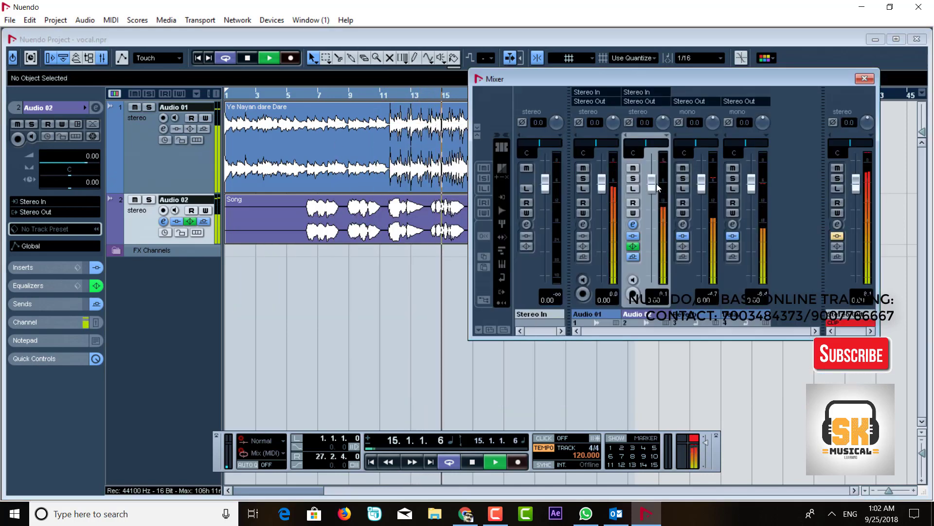
pyautogui.moveTo(656, 188); pyautogui.dragTo(656, 213)
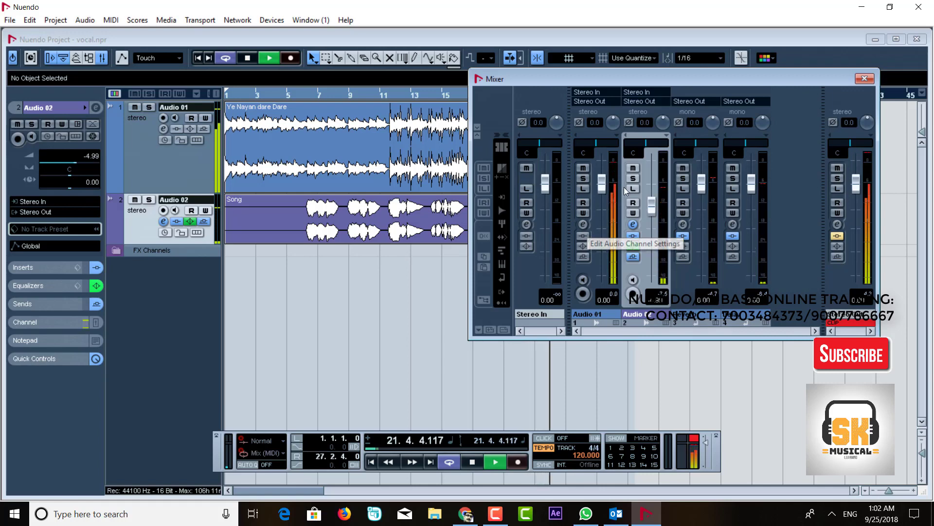
pyautogui.click(864, 79)
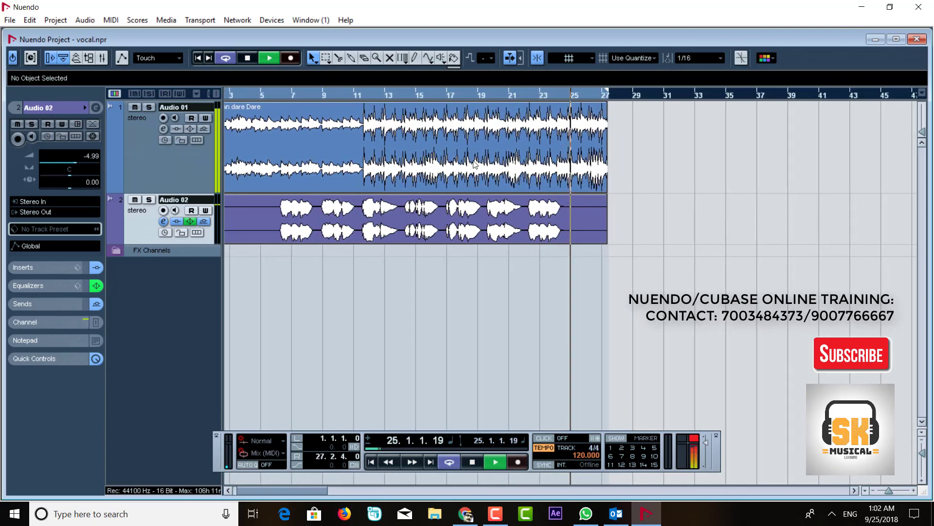
pyautogui.click(253, 263)
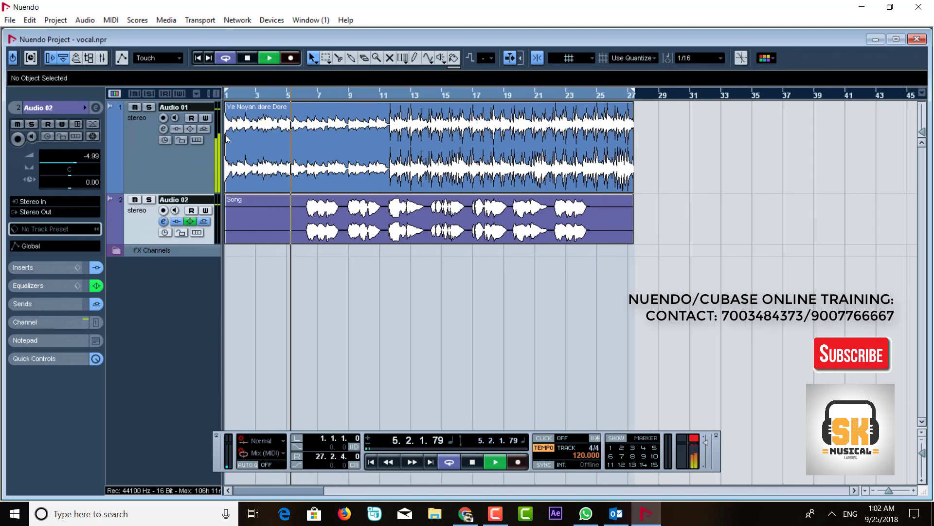
# Load the Full Orchestra preset in Audio 02's Neutron 2 Compressor during playback, close the plug-in and stop playback
pyautogui.click(163, 221)
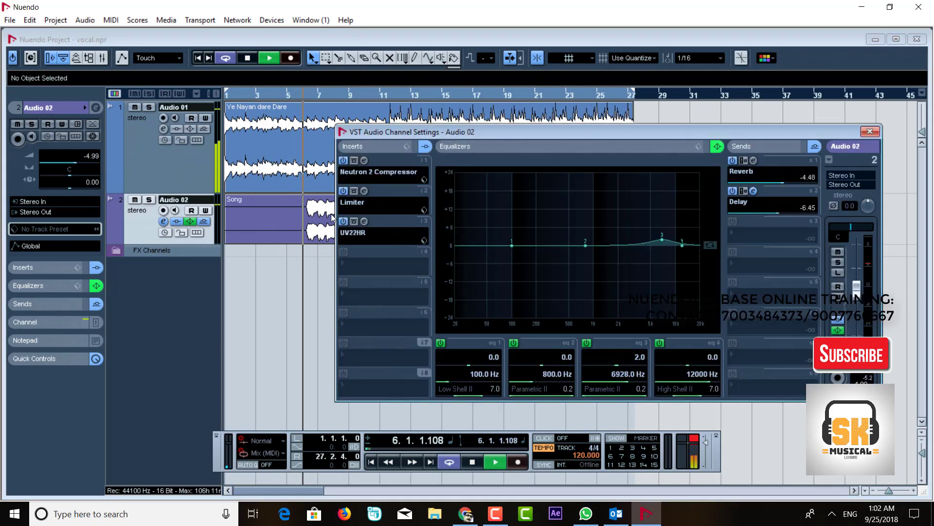
pyautogui.click(363, 161)
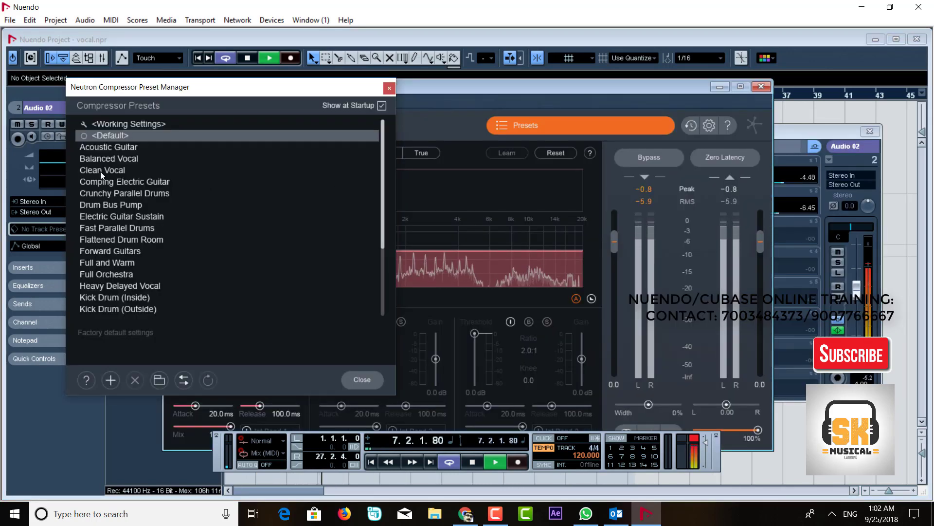
pyautogui.scroll(-3, 129, 256)
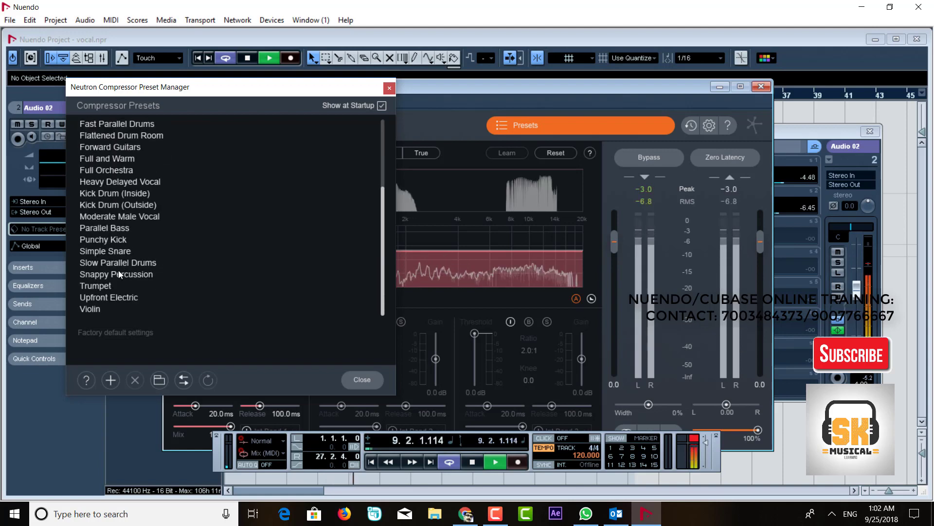
pyautogui.scroll(1, 118, 271)
pyautogui.scroll(2, 118, 270)
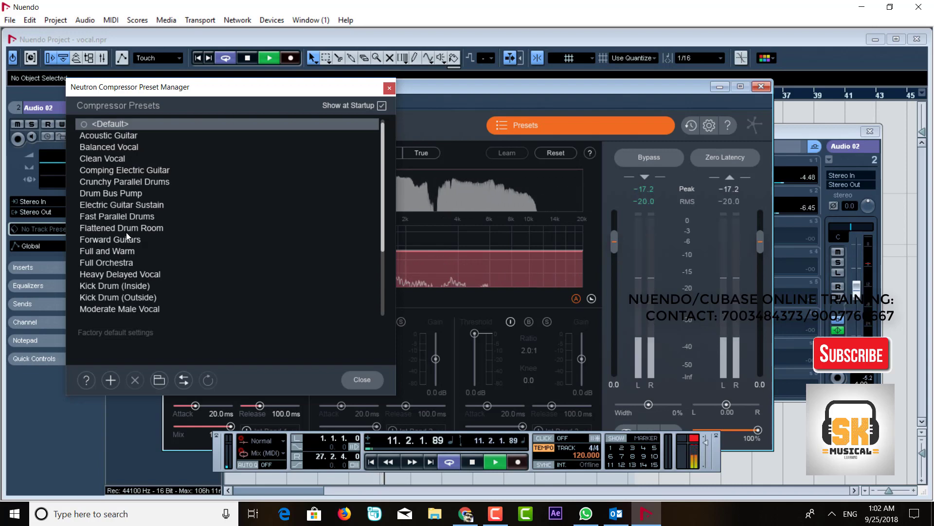
pyautogui.click(104, 264)
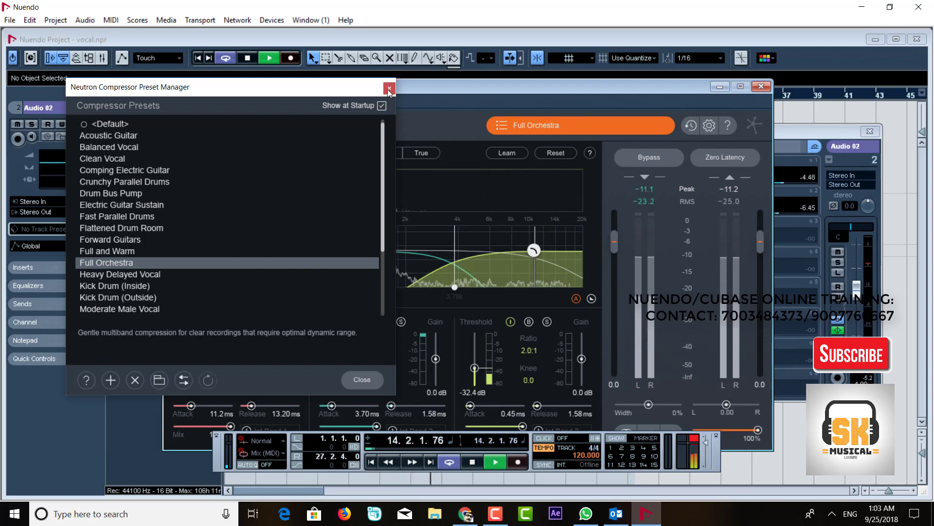
pyautogui.click(662, 125)
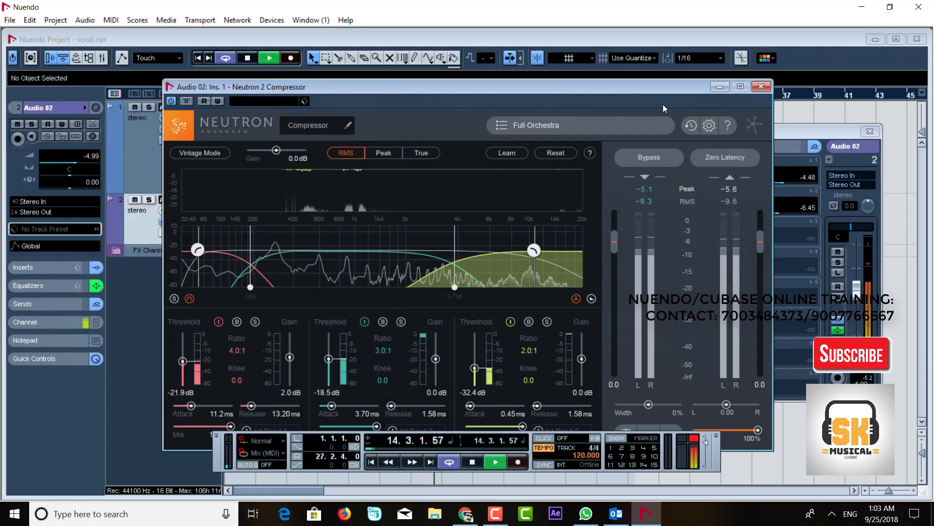
pyautogui.click(760, 86)
pyautogui.press('space')
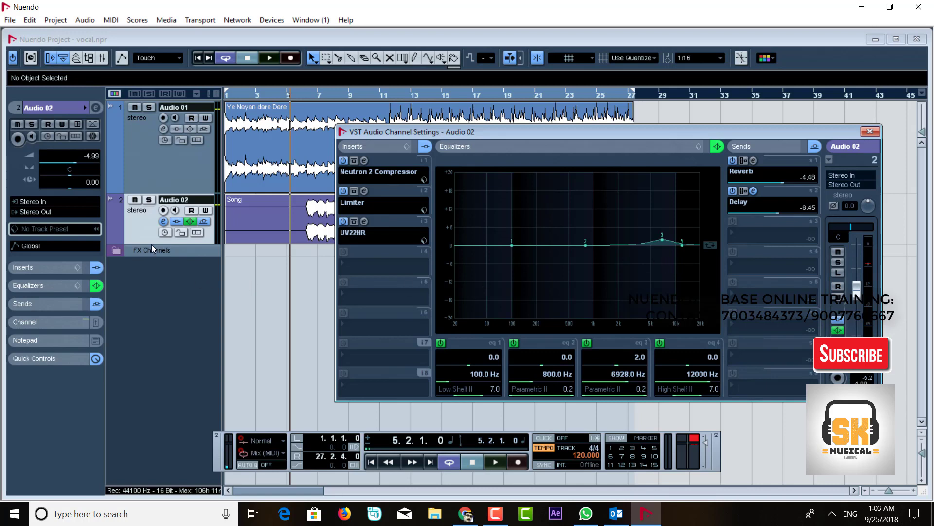
# Increase the height of the Audio 02 track and bring up its channel settings
pyautogui.moveTo(151, 246); pyautogui.dragTo(153, 275)
pyautogui.click(164, 221)
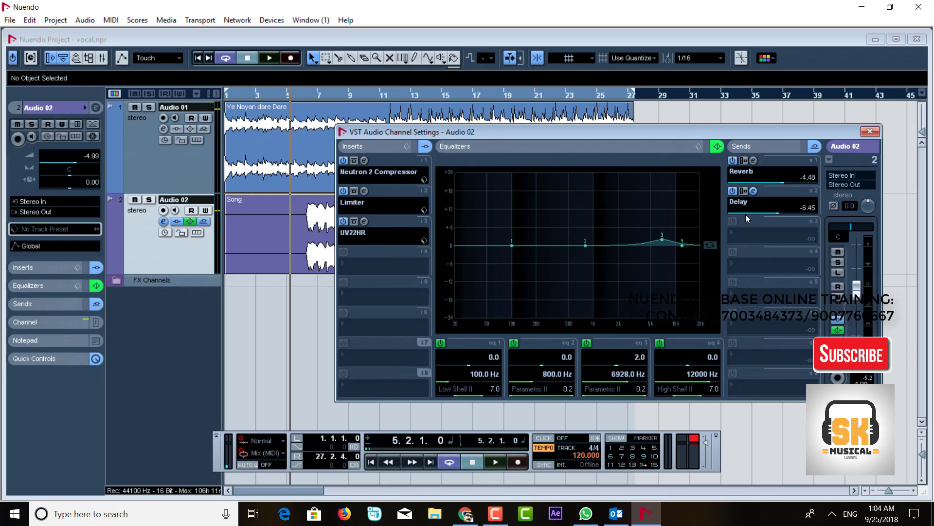
# Expand the FX Channels folder, inspect the Reverb and Delay tracks, and reselect Audio 02
pyautogui.click(161, 281)
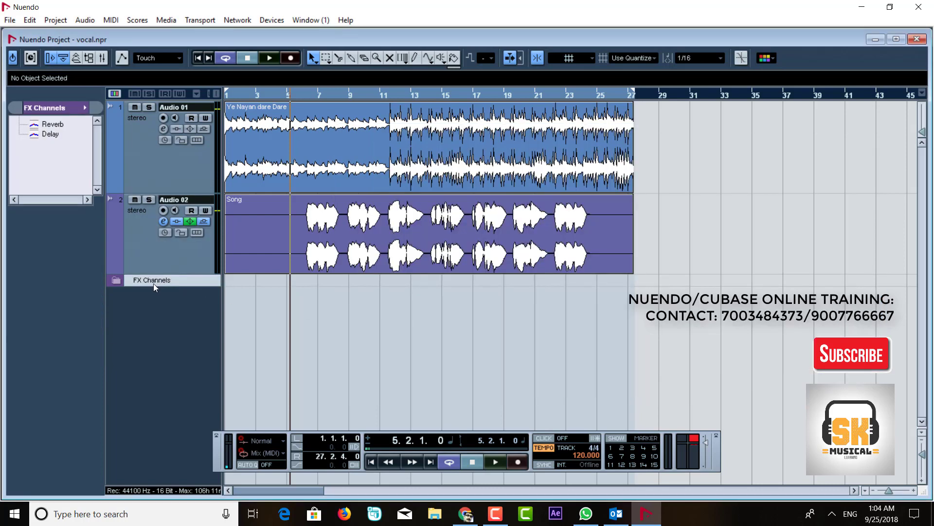
pyautogui.click(119, 280)
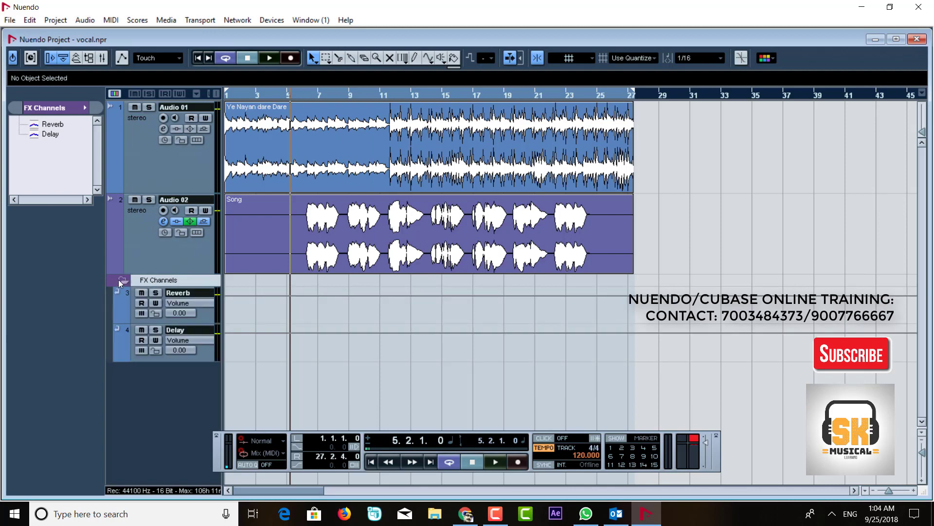
pyautogui.click(127, 311)
pyautogui.click(126, 356)
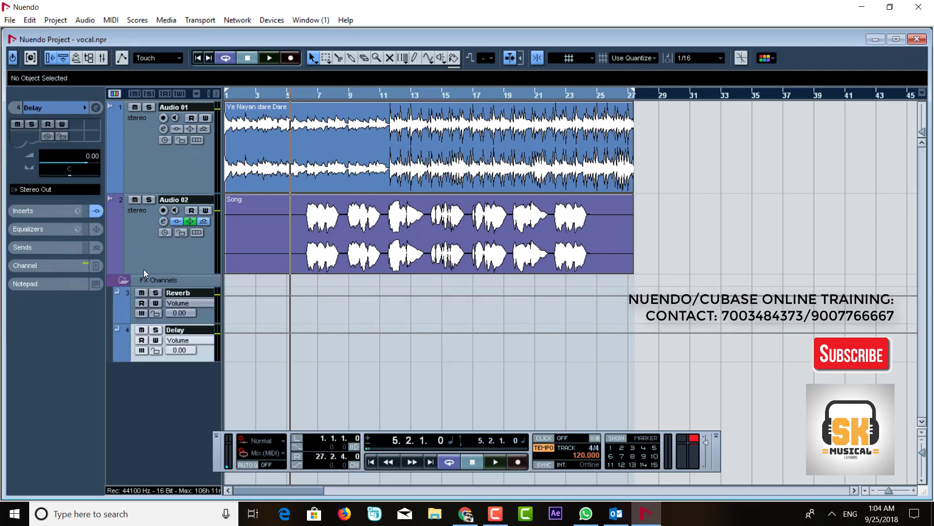
pyautogui.click(139, 247)
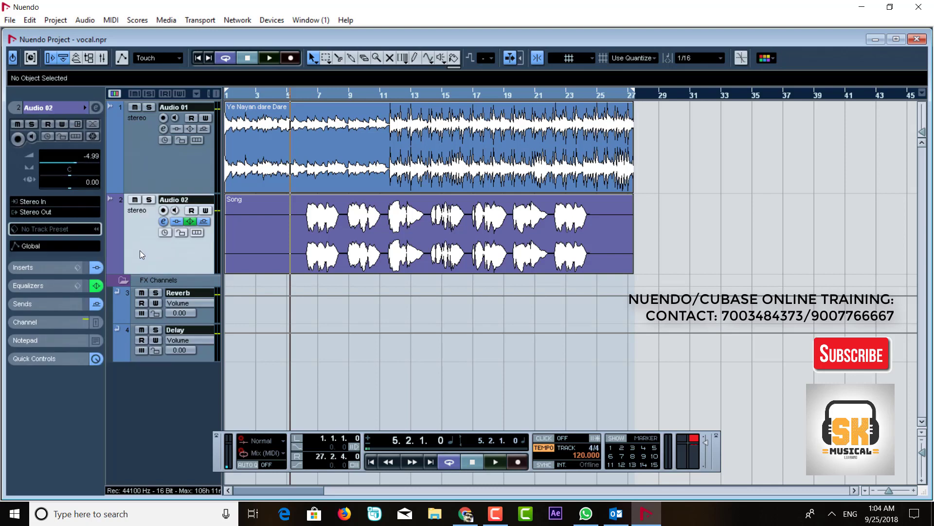